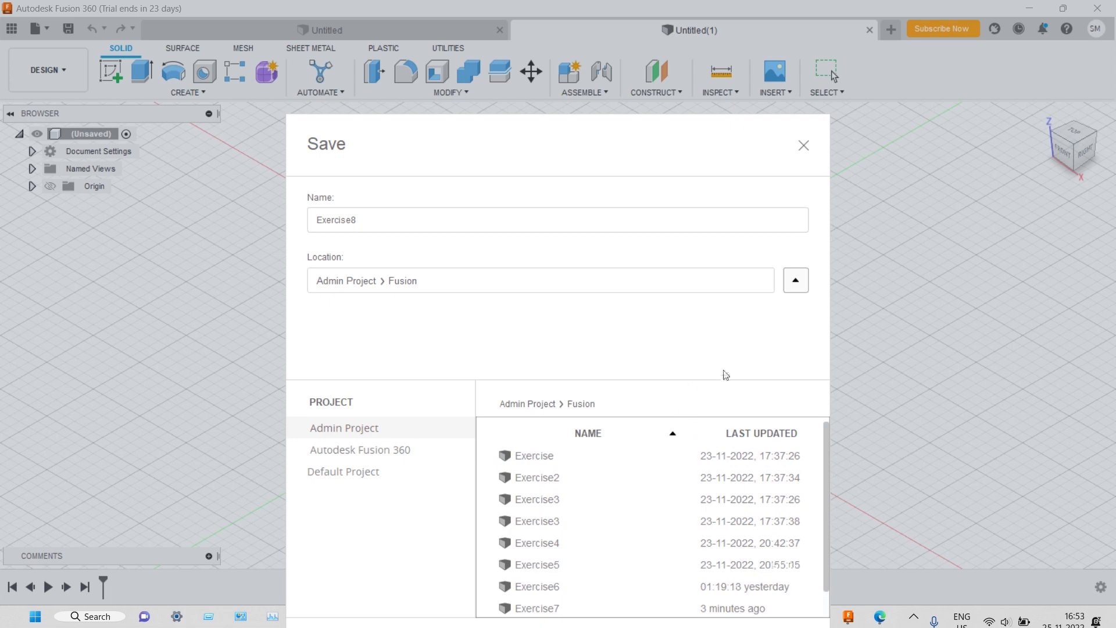
Save the design as Exercise8 in the Fusion folder of the Admin Project.
drag(718, 147, 695, 25)
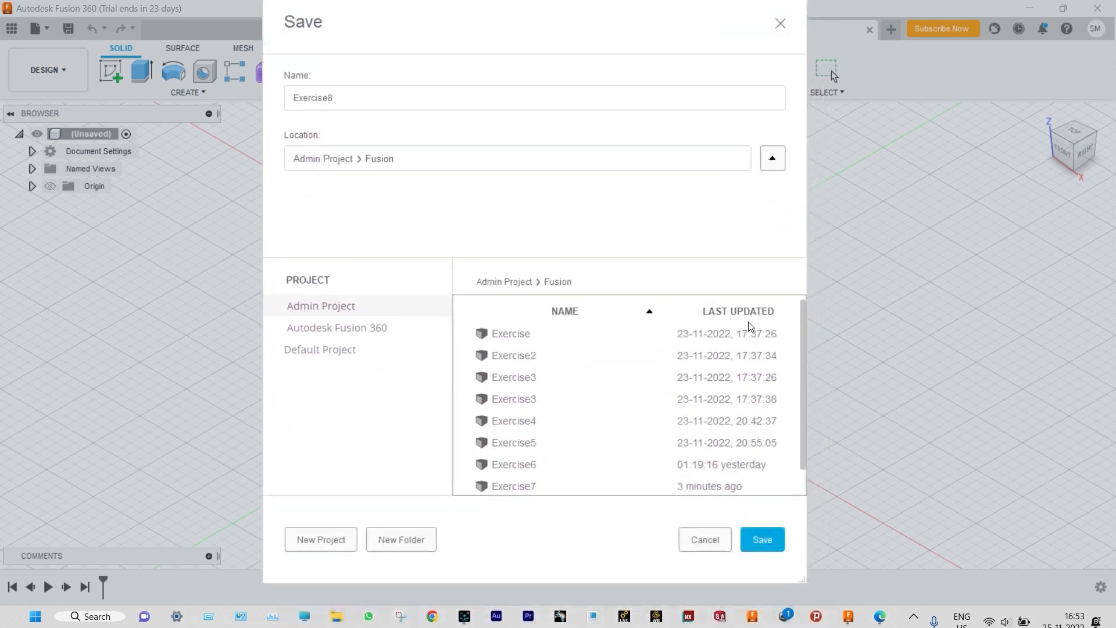
click(762, 539)
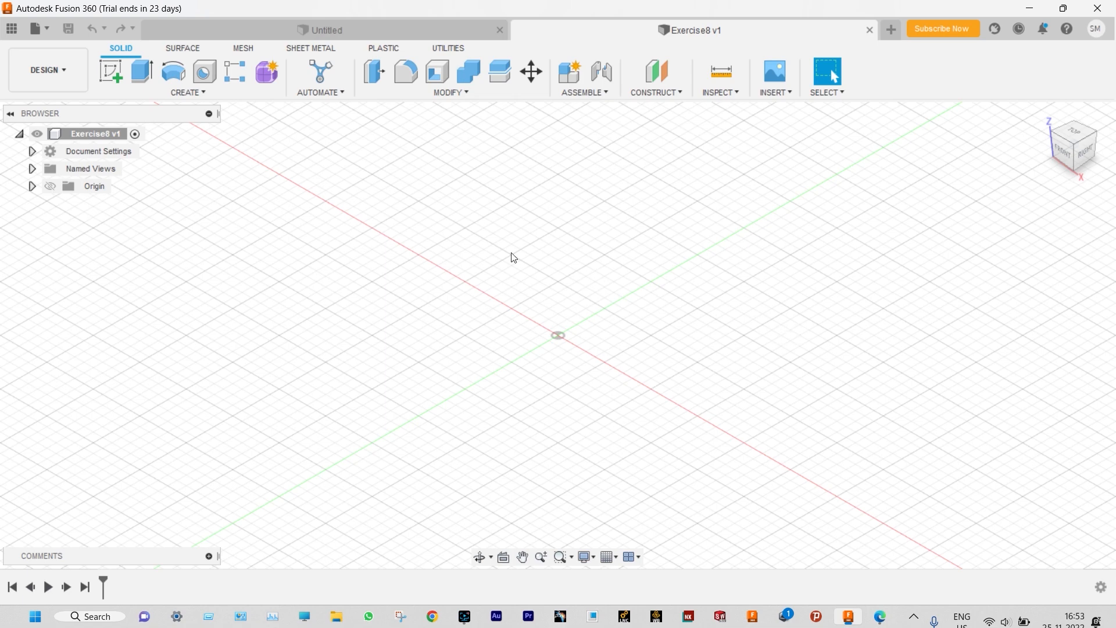
On the front plane, sketch three connected lines: a top line about 25 mm, a 50 mm vertical to the origin, and a 40 mm base.
click(112, 77)
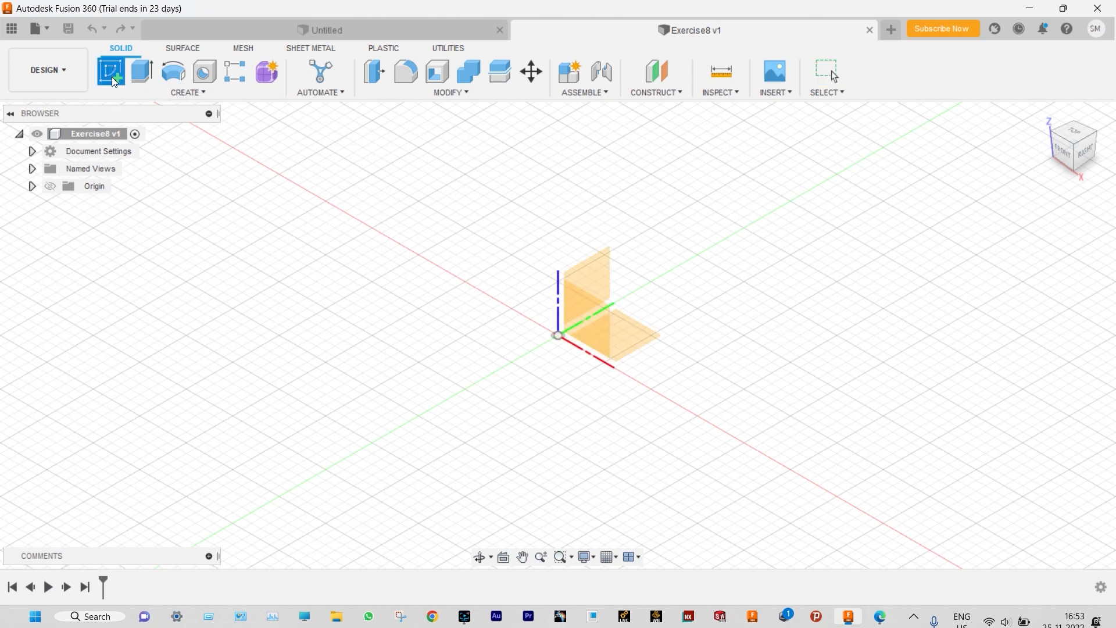
click(603, 328)
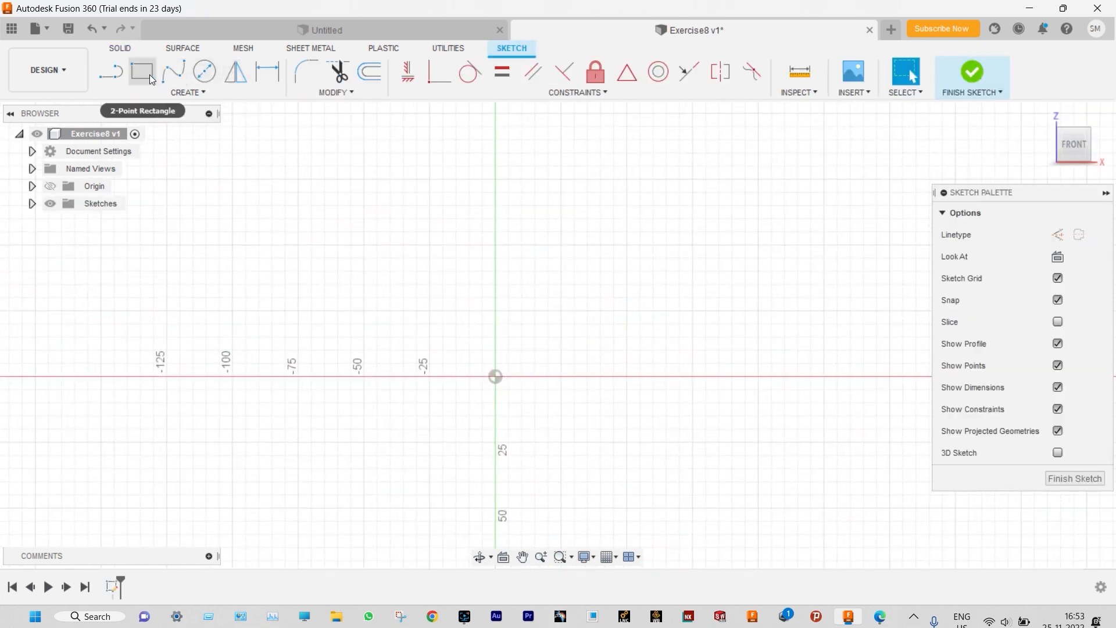
click(110, 72)
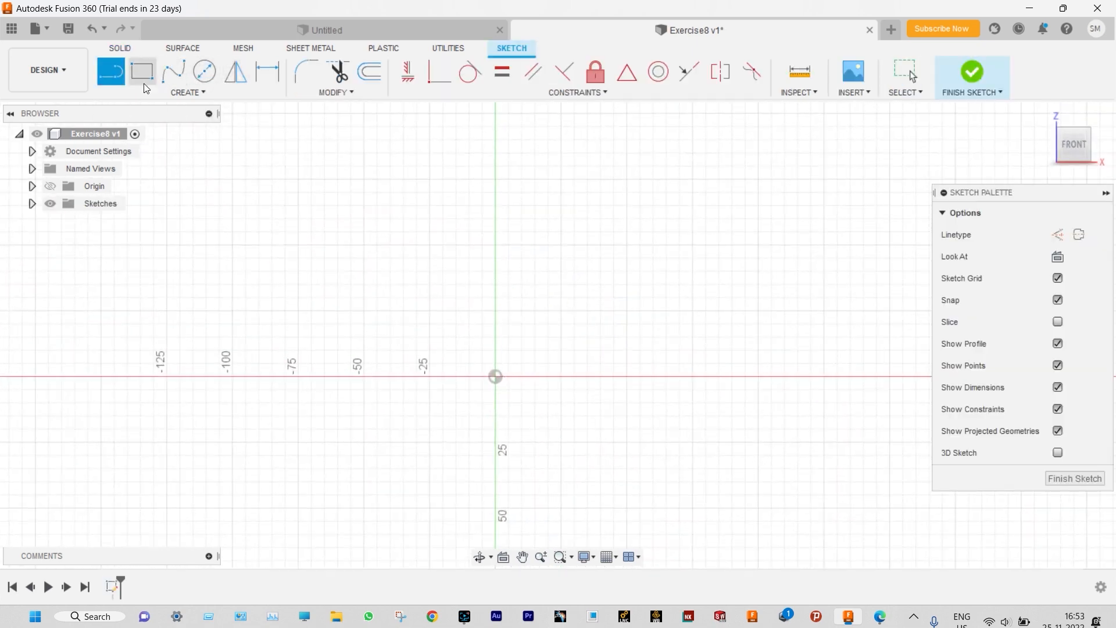
click(565, 246)
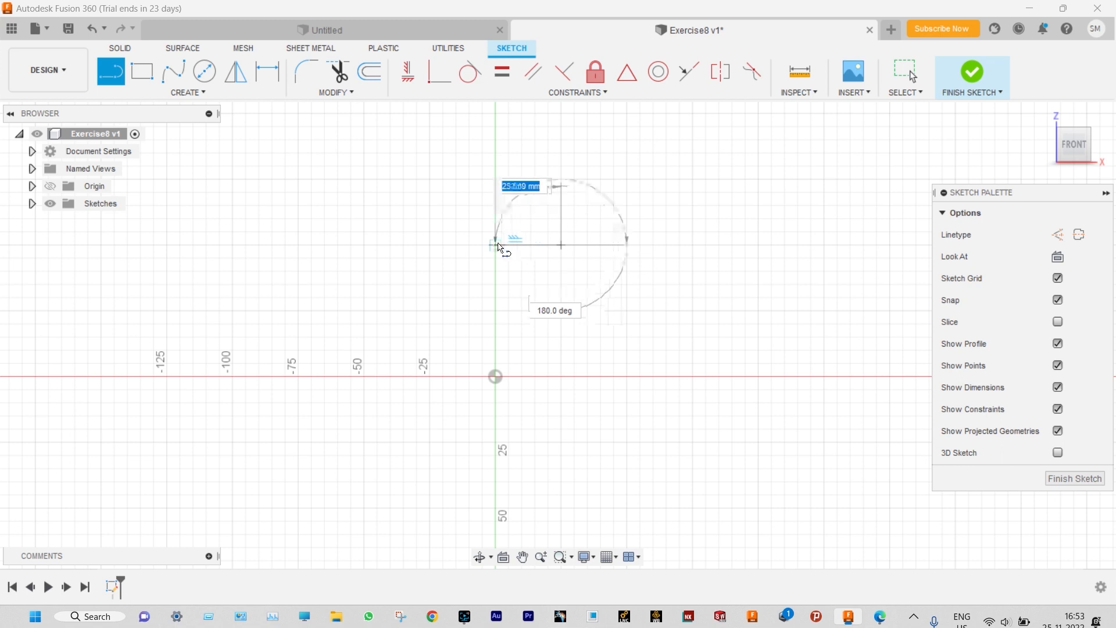
click(497, 246)
drag(498, 249, 498, 379)
click(496, 376)
click(605, 377)
key(Escape)
key(Escape)
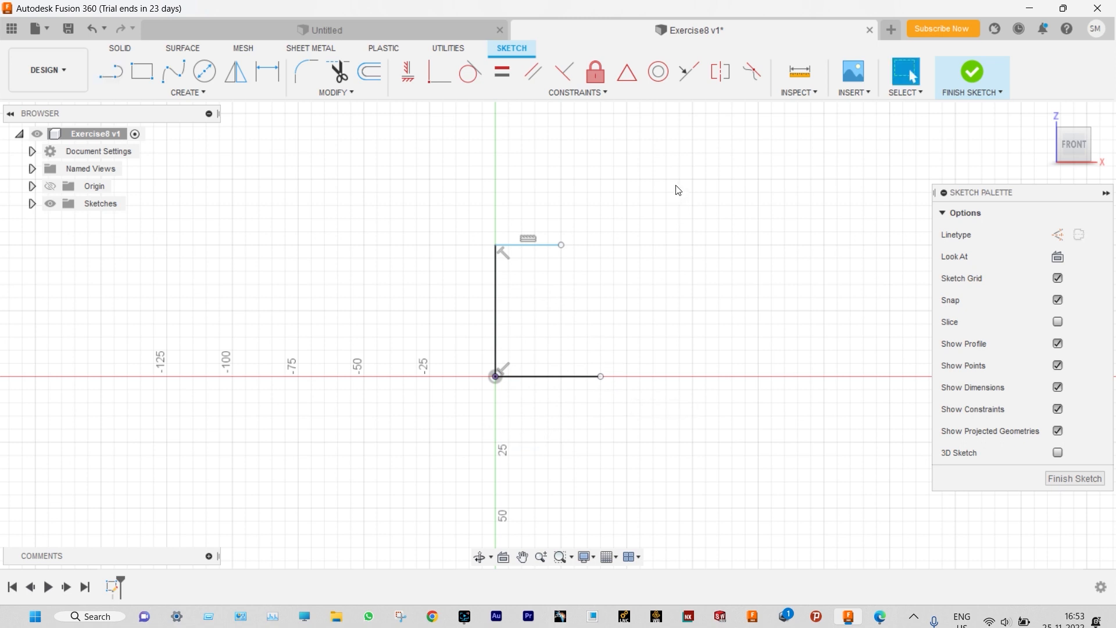
Dimension the top horizontal line to 30 mm.
click(271, 74)
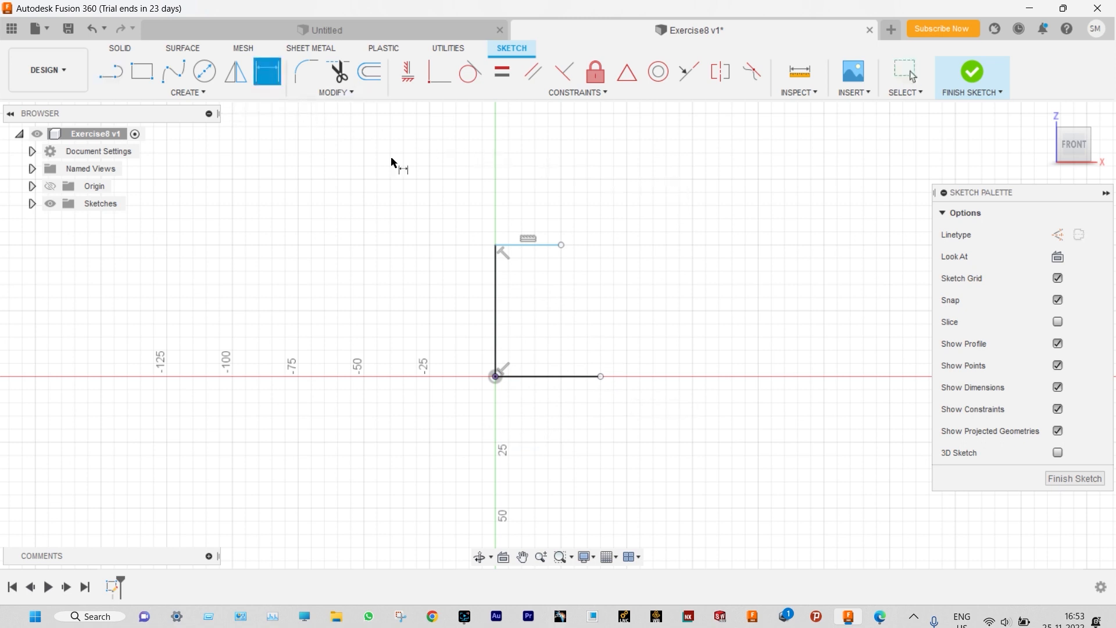
click(519, 246)
click(523, 213)
text(30)
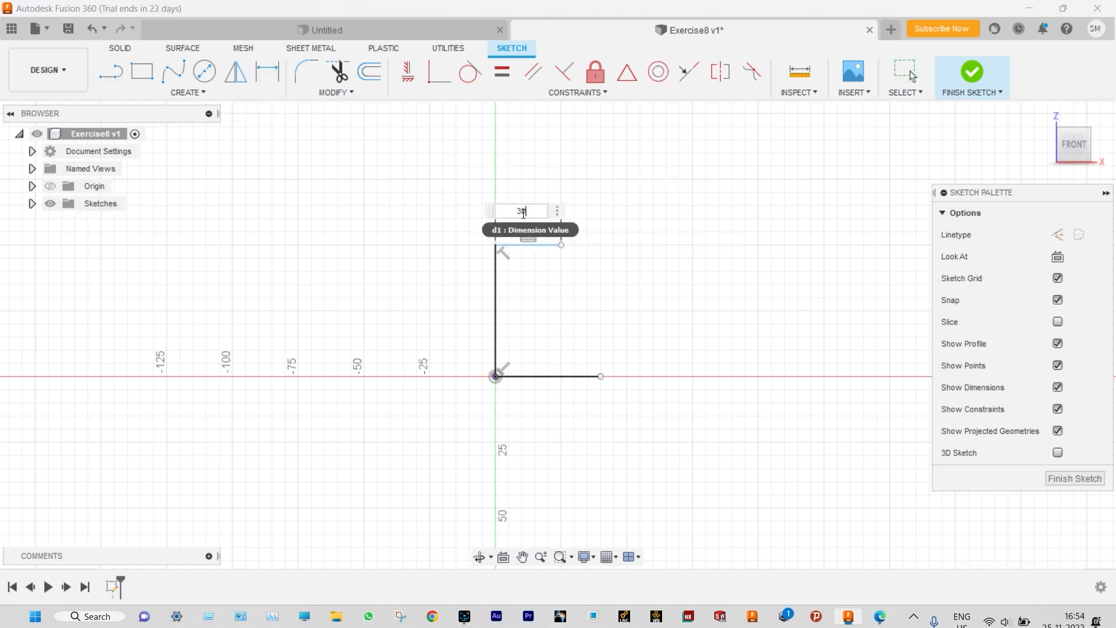
key(Return)
Dimension the vertical line to 50 mm and the base line to 50 mm.
click(496, 295)
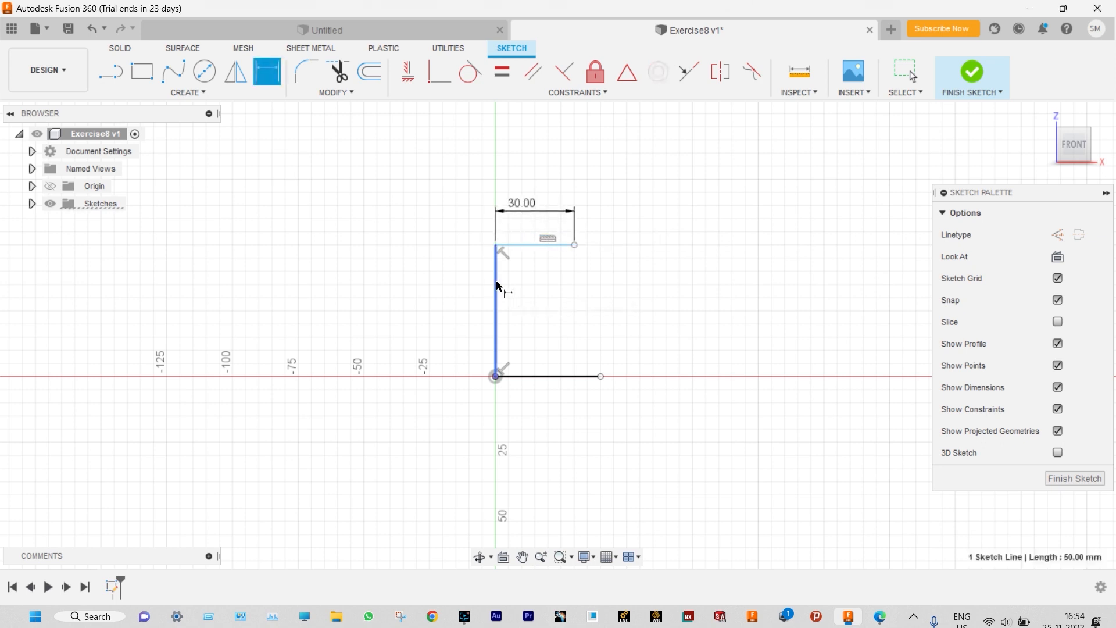
click(467, 295)
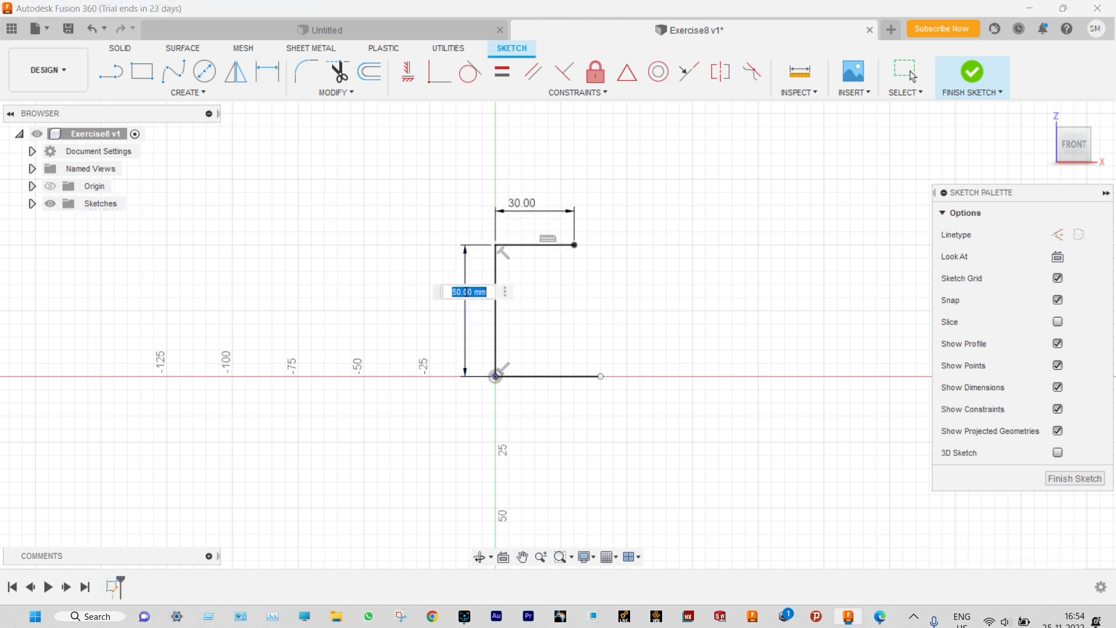
key(Return)
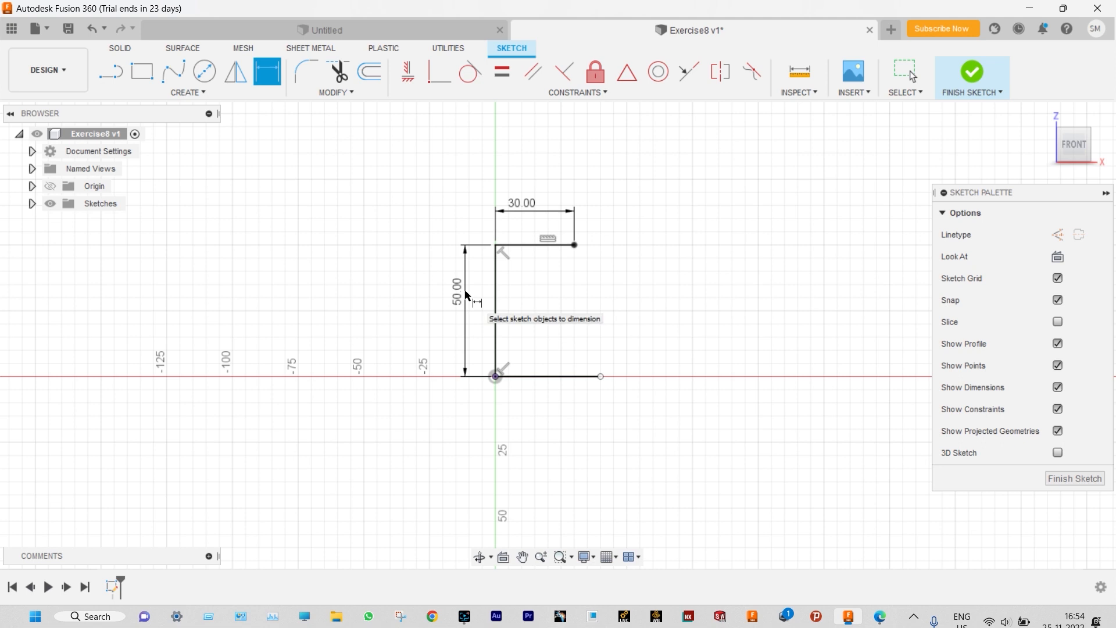
click(582, 378)
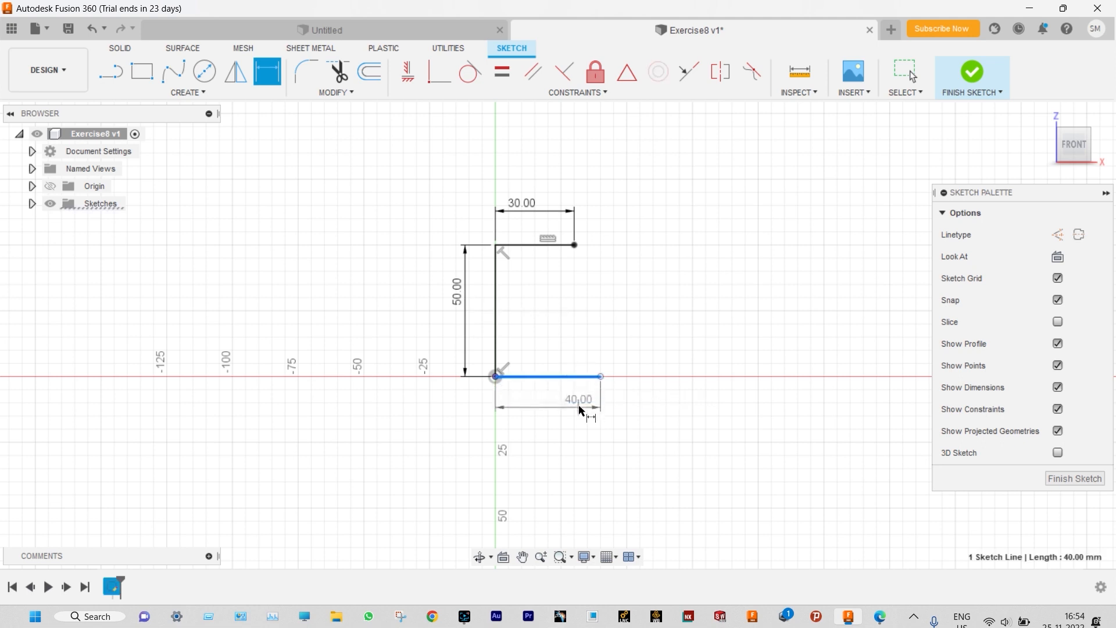
click(580, 410)
text(50)
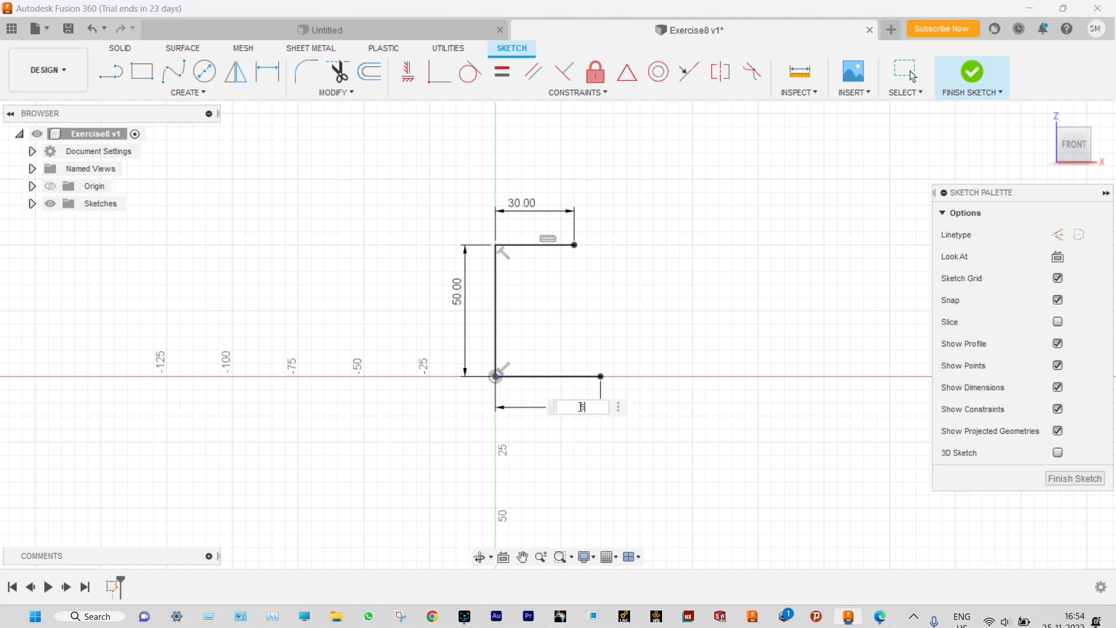
key(Return)
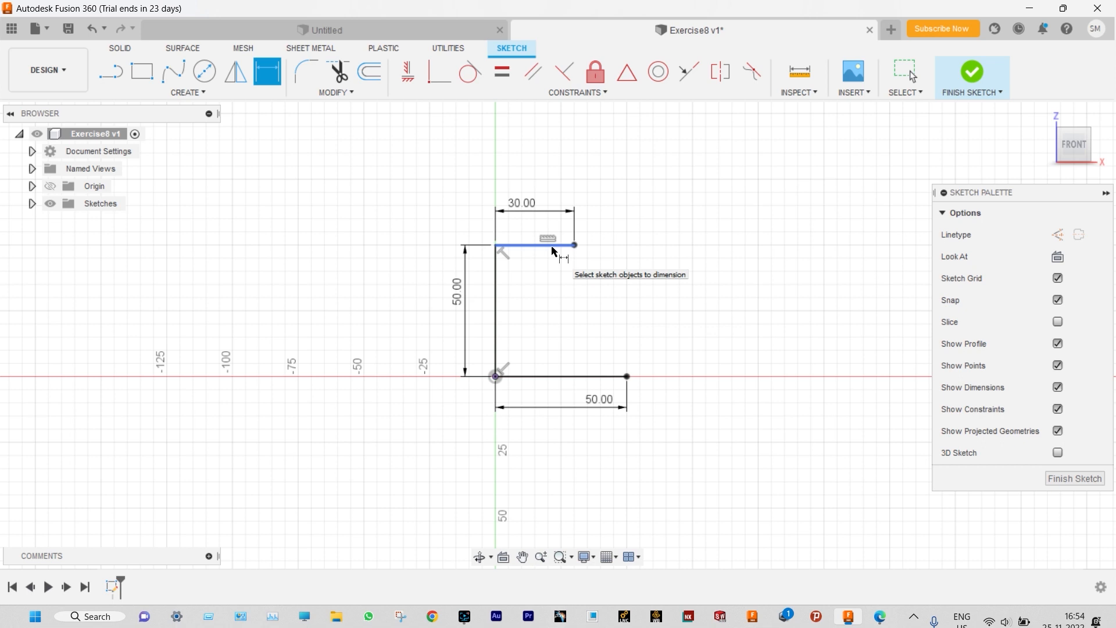
key(Escape)
Offset the three connected lines 10 mm toward the inside of the C shape.
click(524, 245)
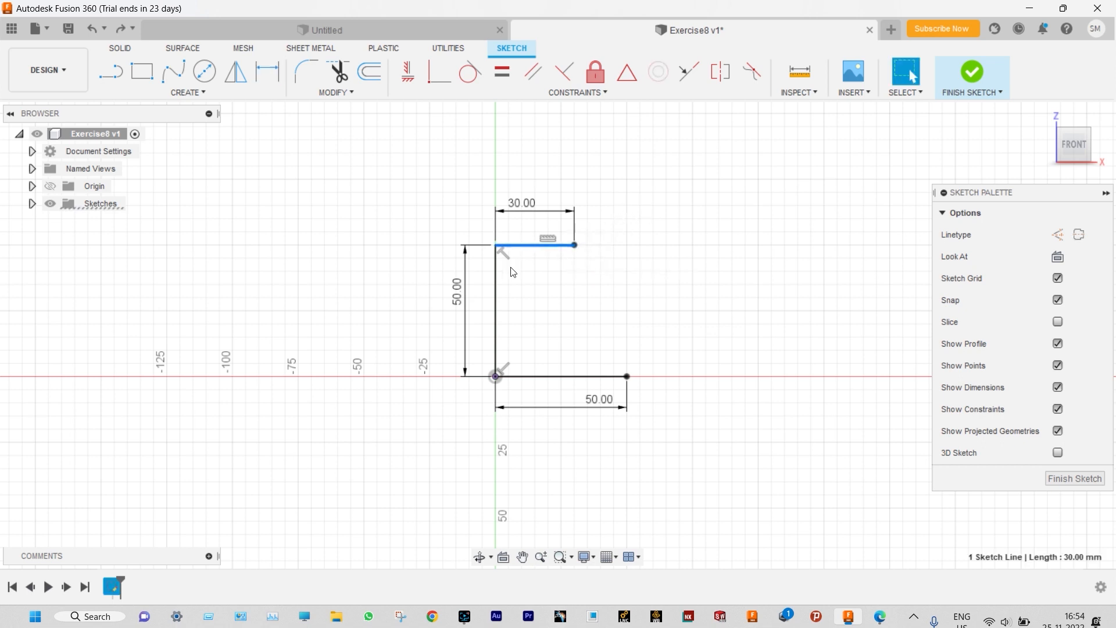
shift+click(497, 314)
shift+click(550, 380)
click(378, 82)
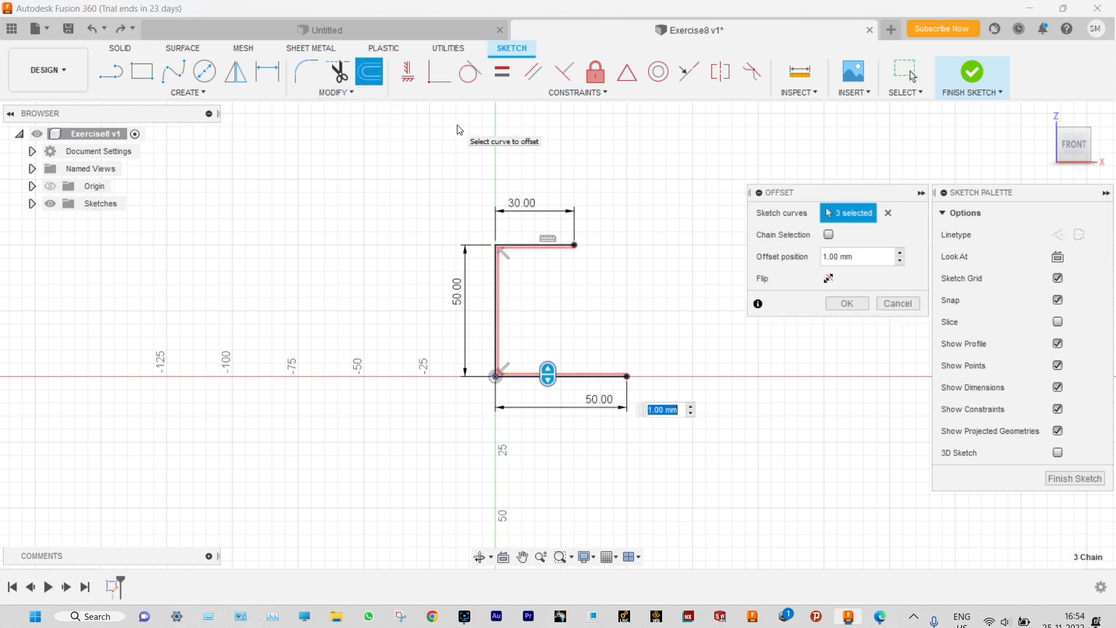
text(10)
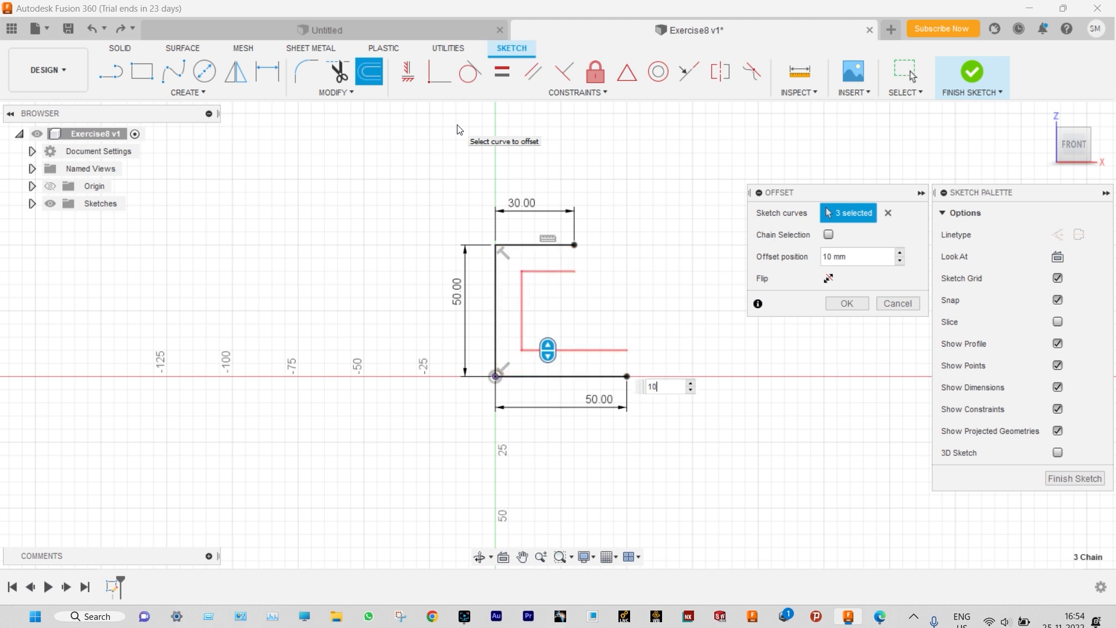
key(Return)
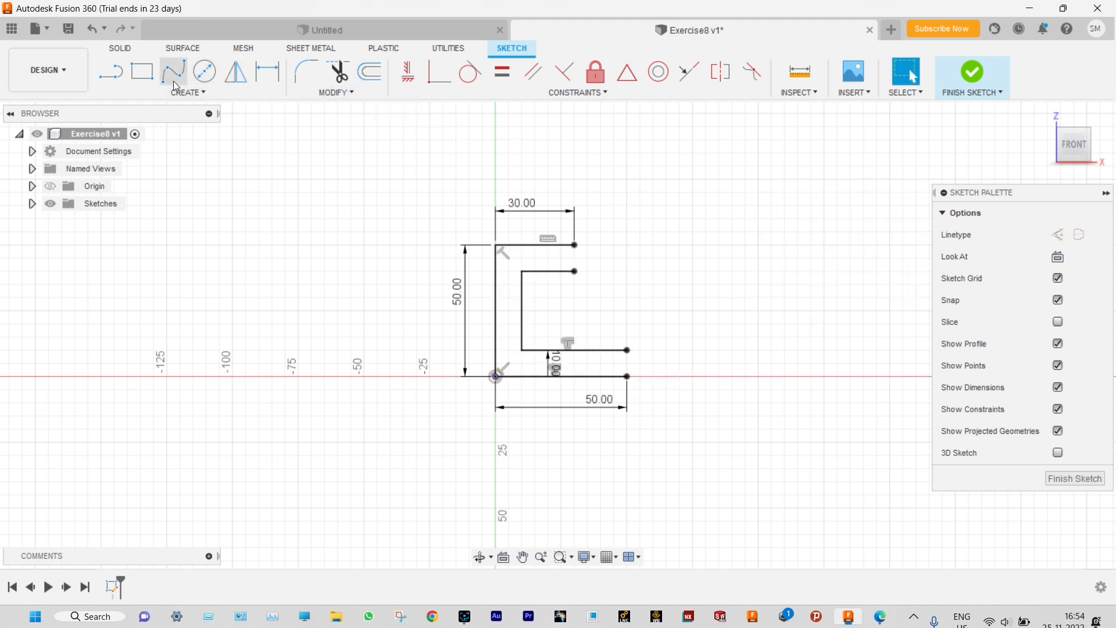
Close the C-shaped profile with short vertical lines joining the open ends of the upper and lower arms.
click(112, 72)
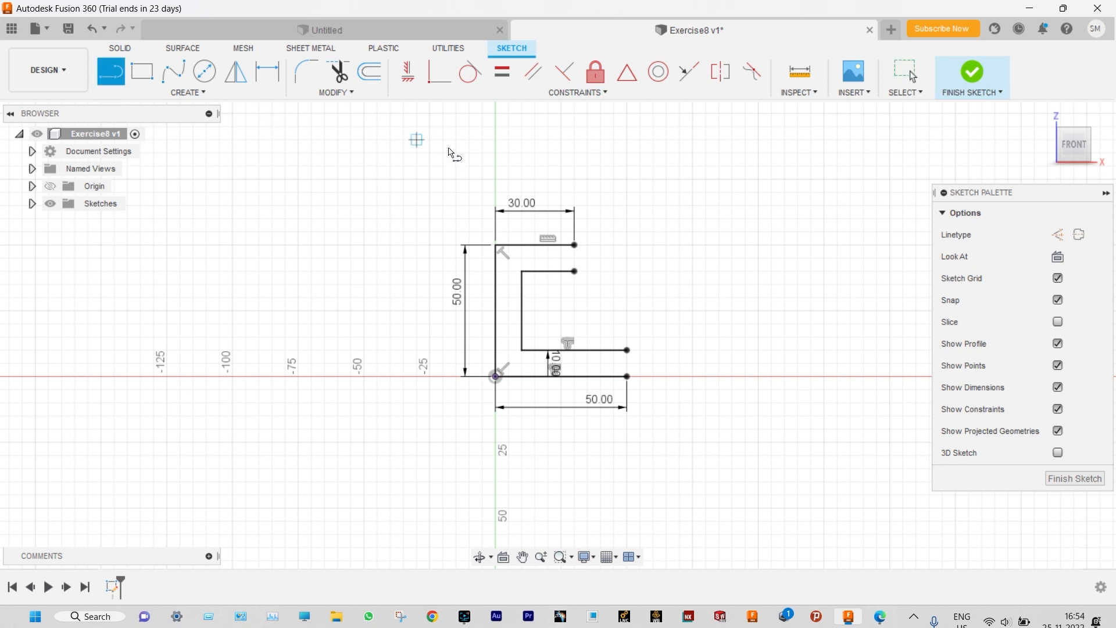
click(575, 244)
click(575, 271)
click(627, 350)
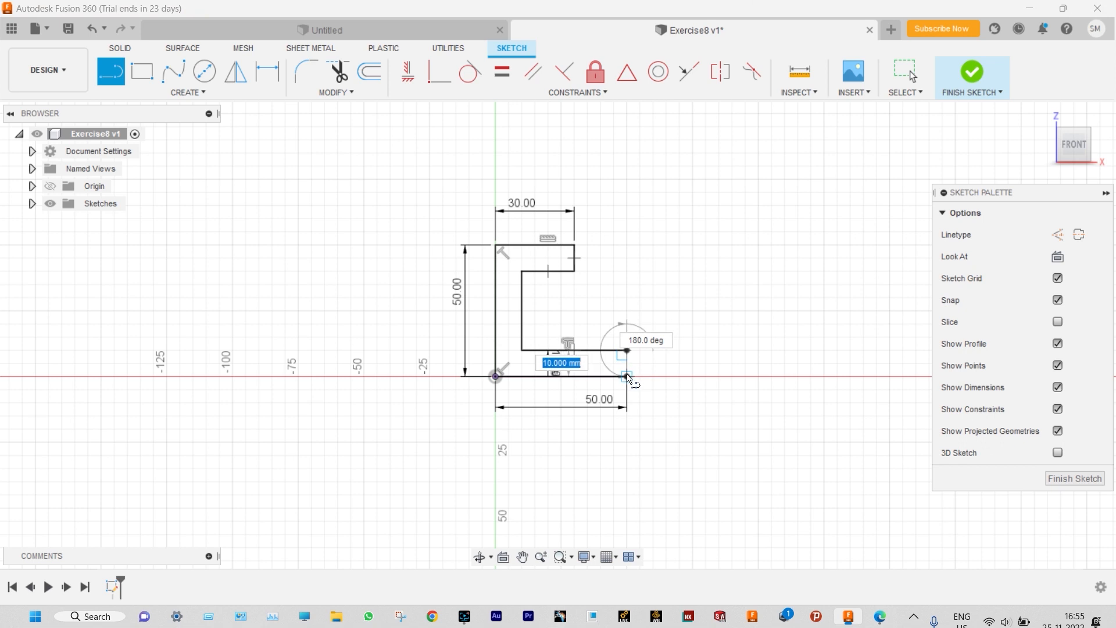
click(627, 376)
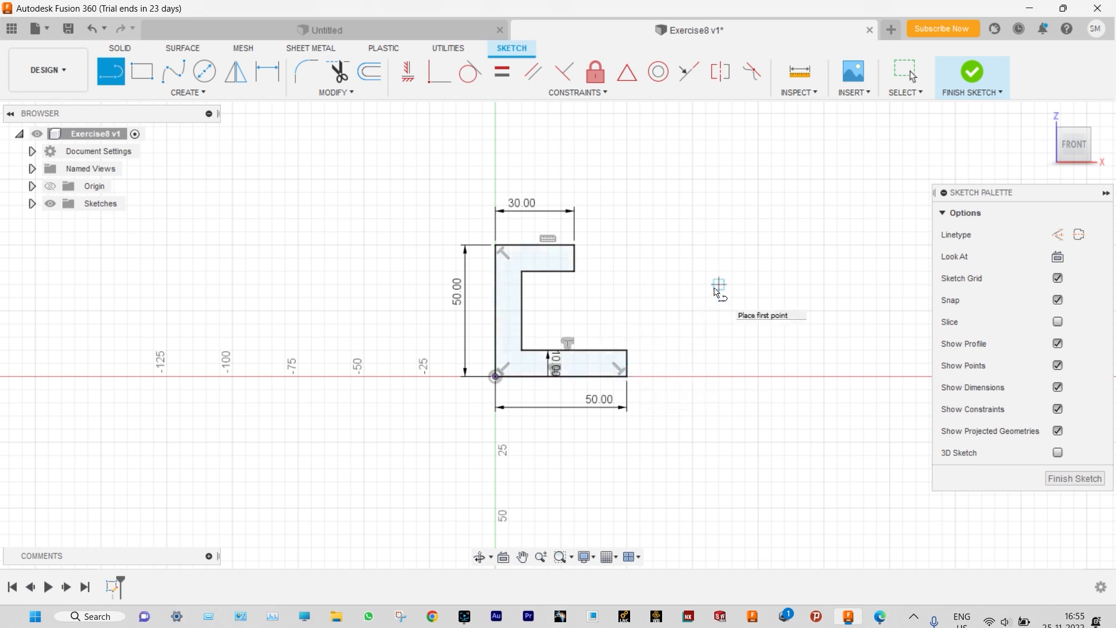
Consult the Exercise 8 drawing in the PDF, finish the sketch and extrude the C-shaped profile 40 mm as a new body.
scroll(681, 325, up, 2)
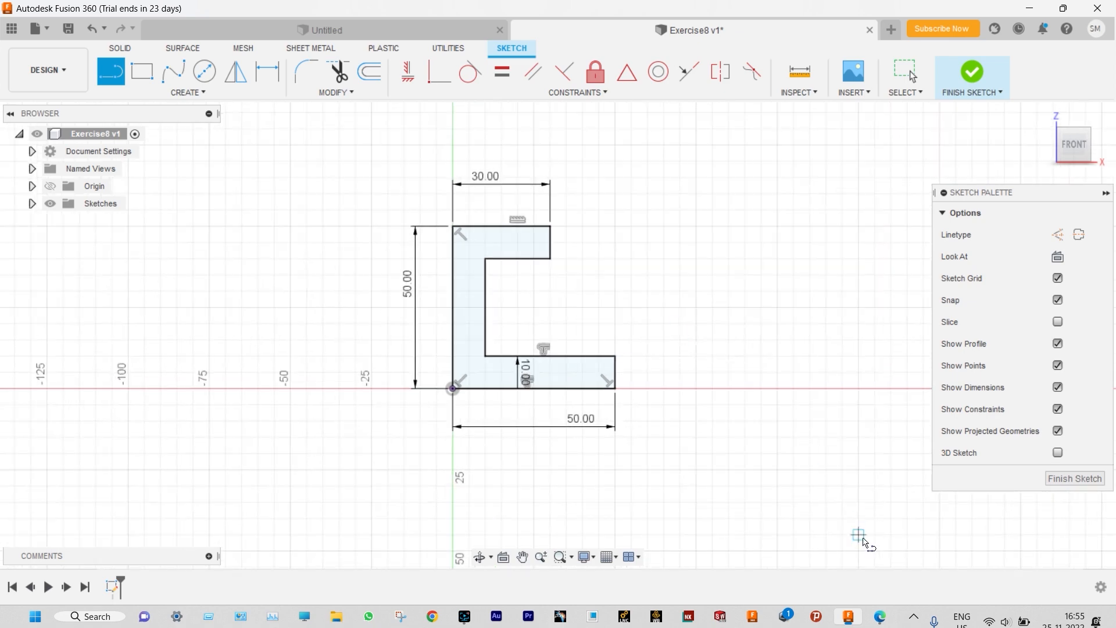
click(880, 617)
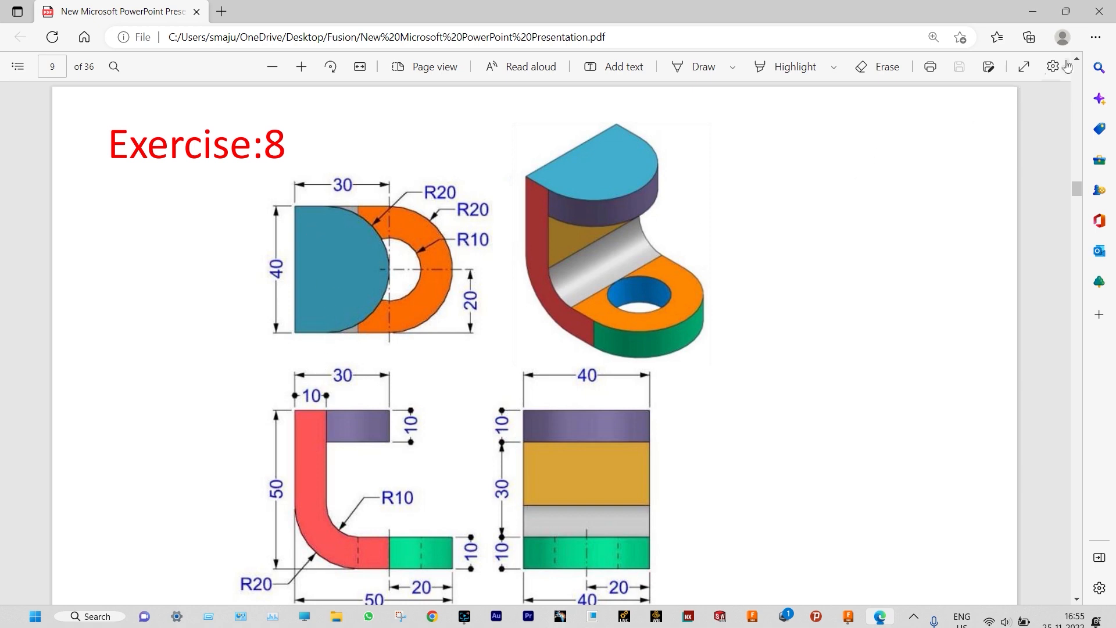
click(1035, 12)
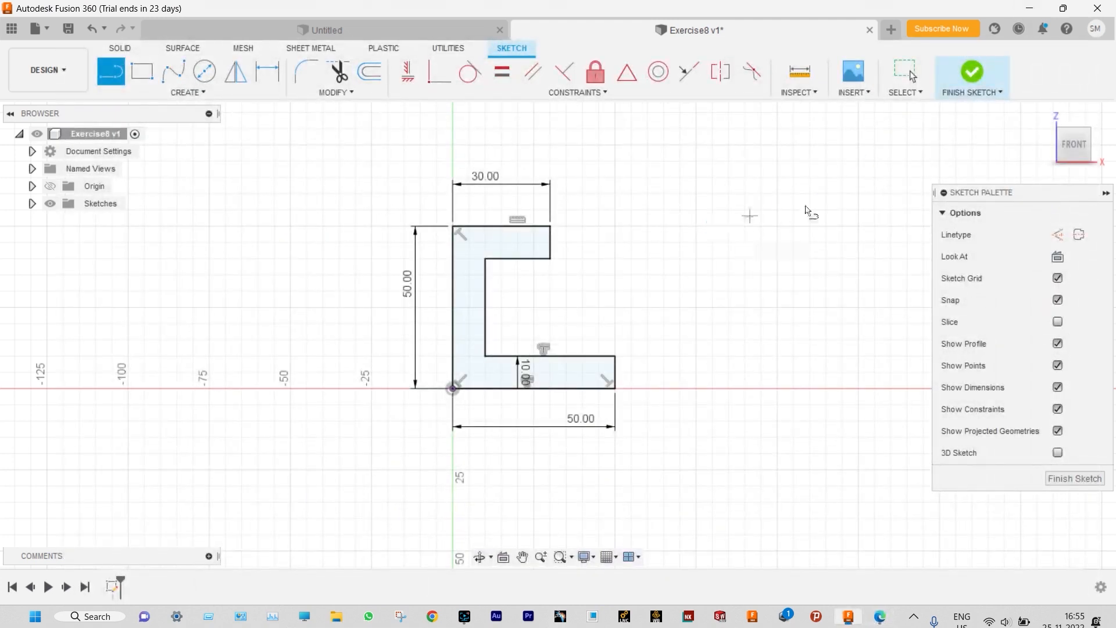
click(966, 92)
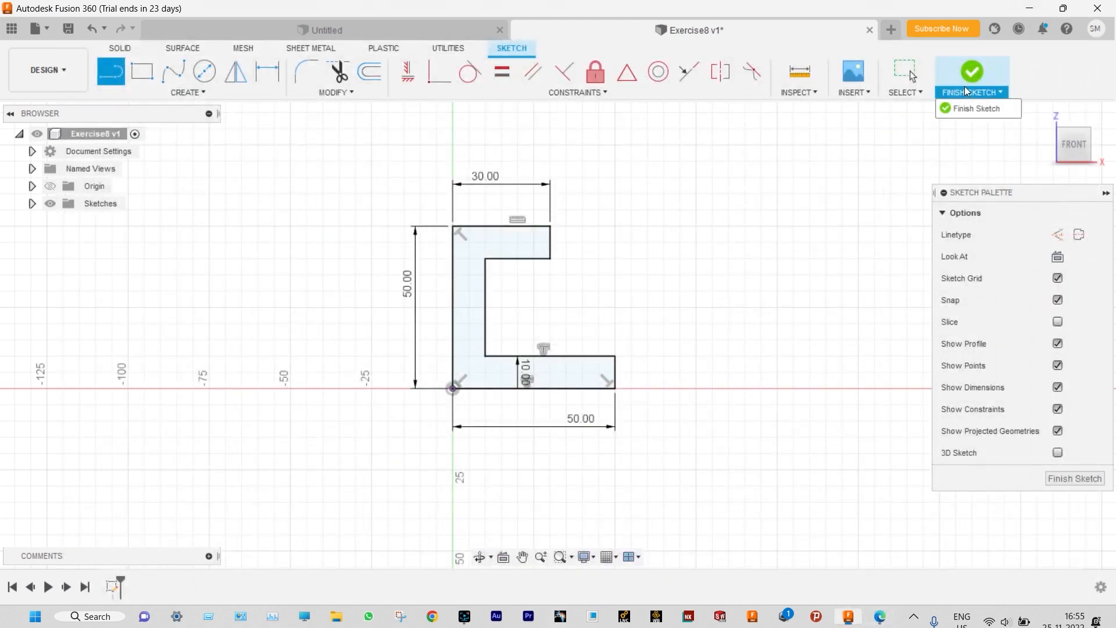
click(964, 85)
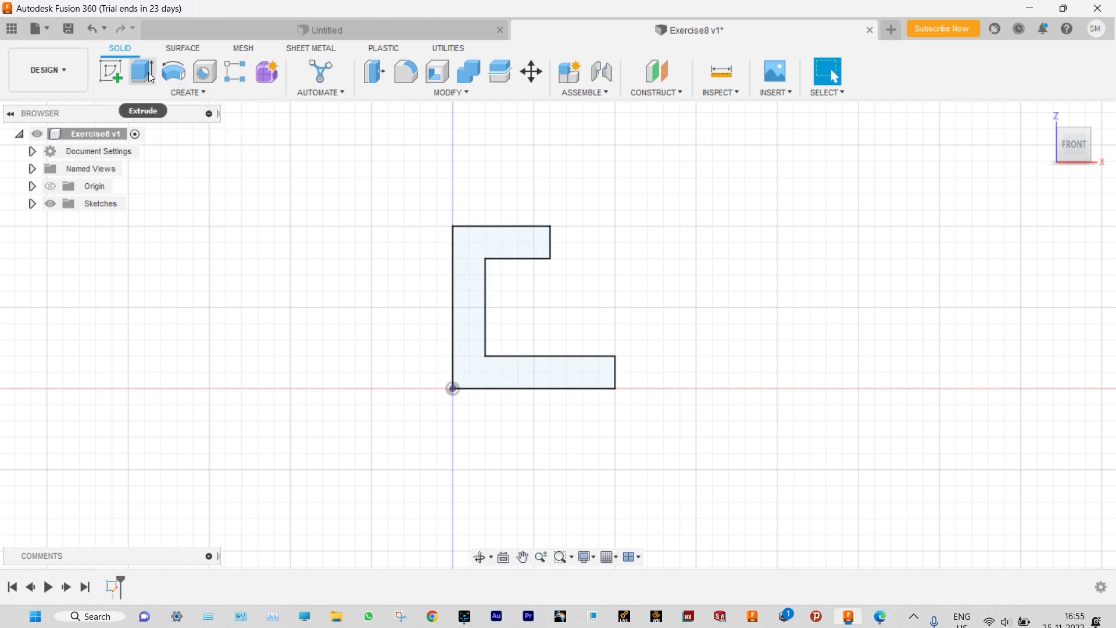
click(142, 72)
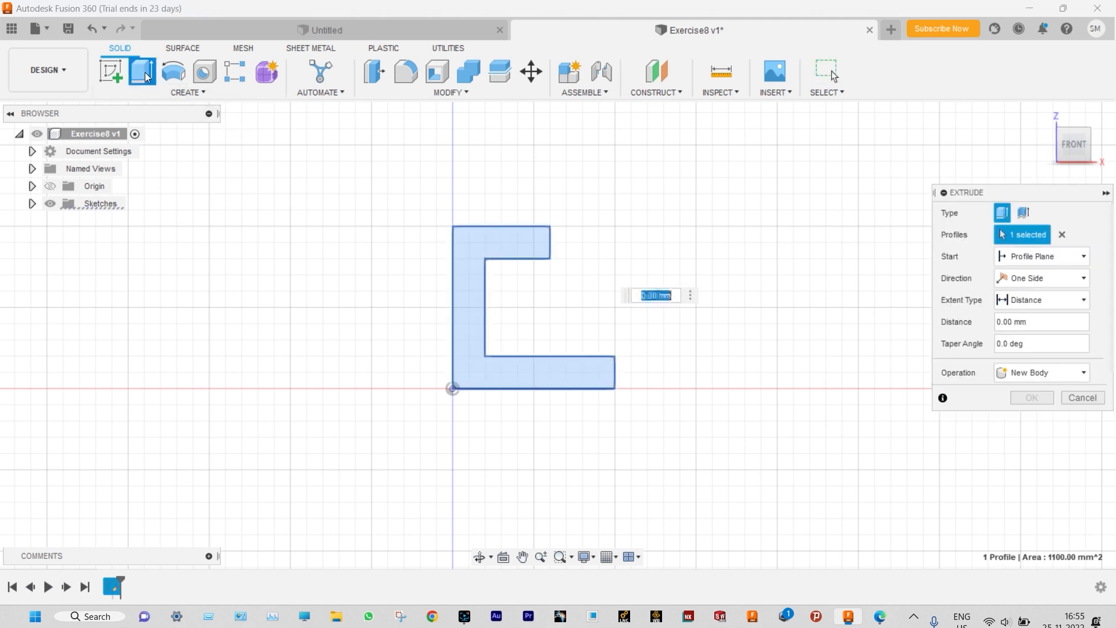
click(470, 279)
click(474, 261)
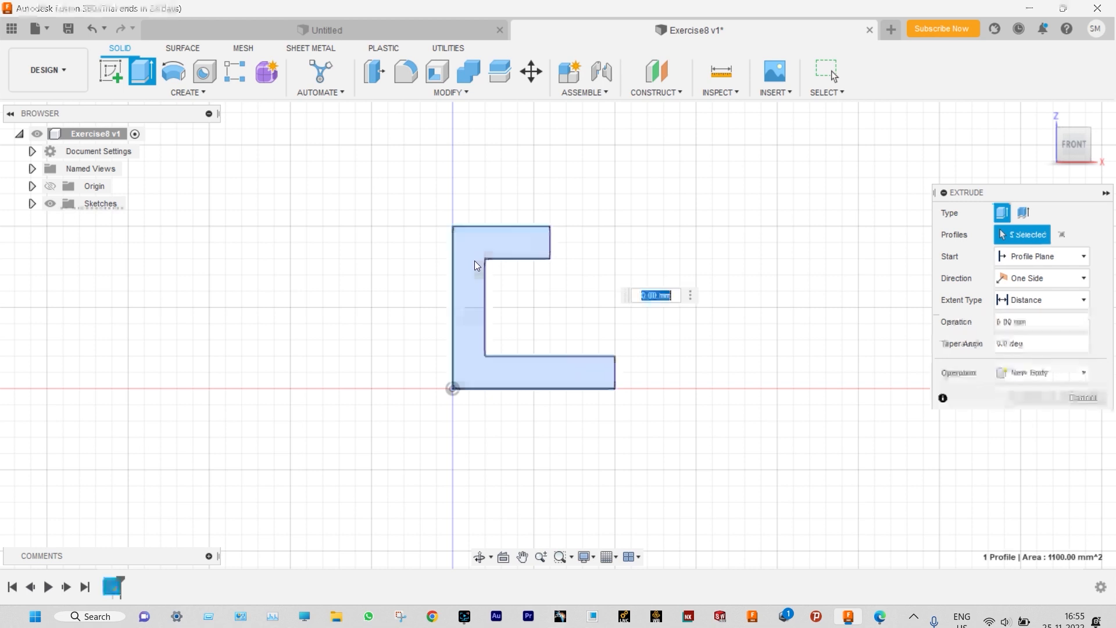
text(40)
key(Return)
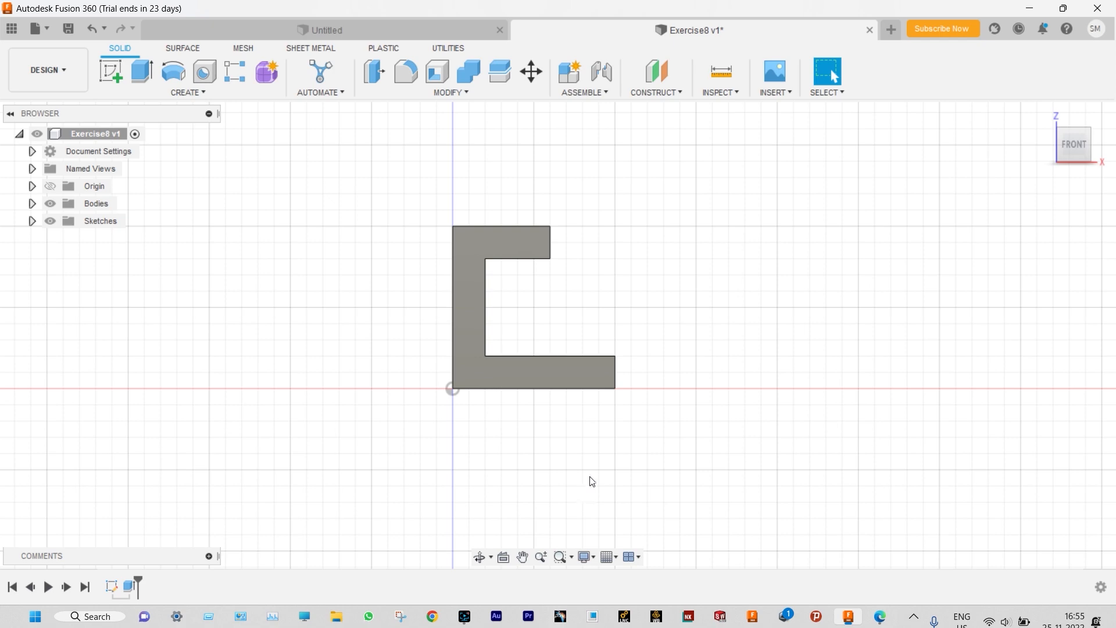
Recheck the PDF drawing and fillet the four vertical edges at the free ends of the upper and lower arms with a 20 mm radius.
mouse_move(762, 359)
shift+middle_down()
mouse_move(725, 396)
mouse_move(721, 367)
mouse_move(747, 375)
shift+middle_up()
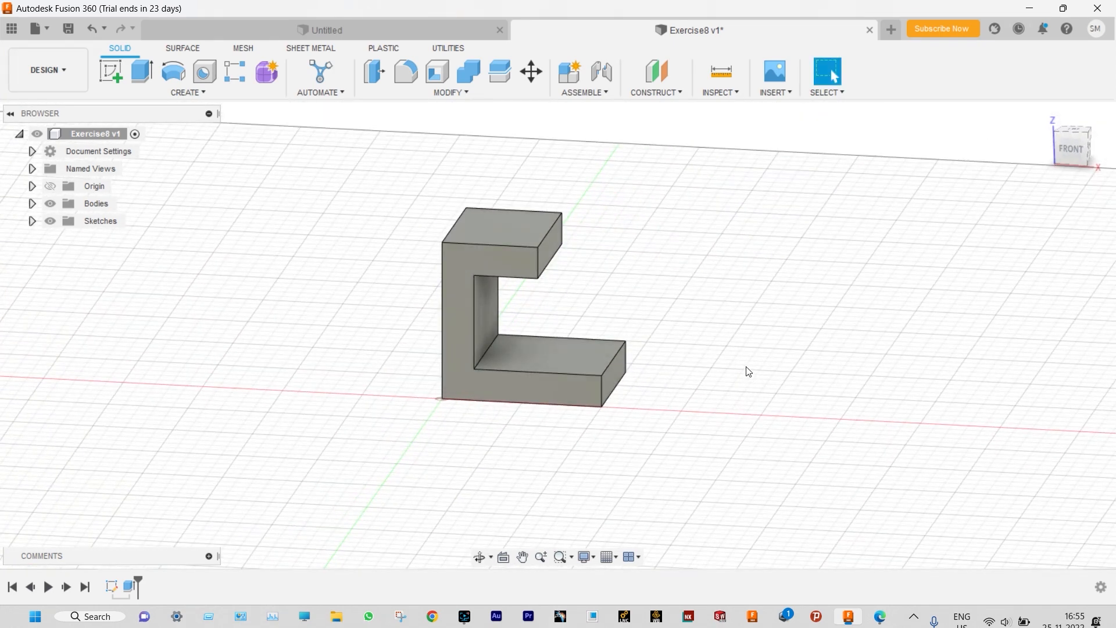
click(881, 617)
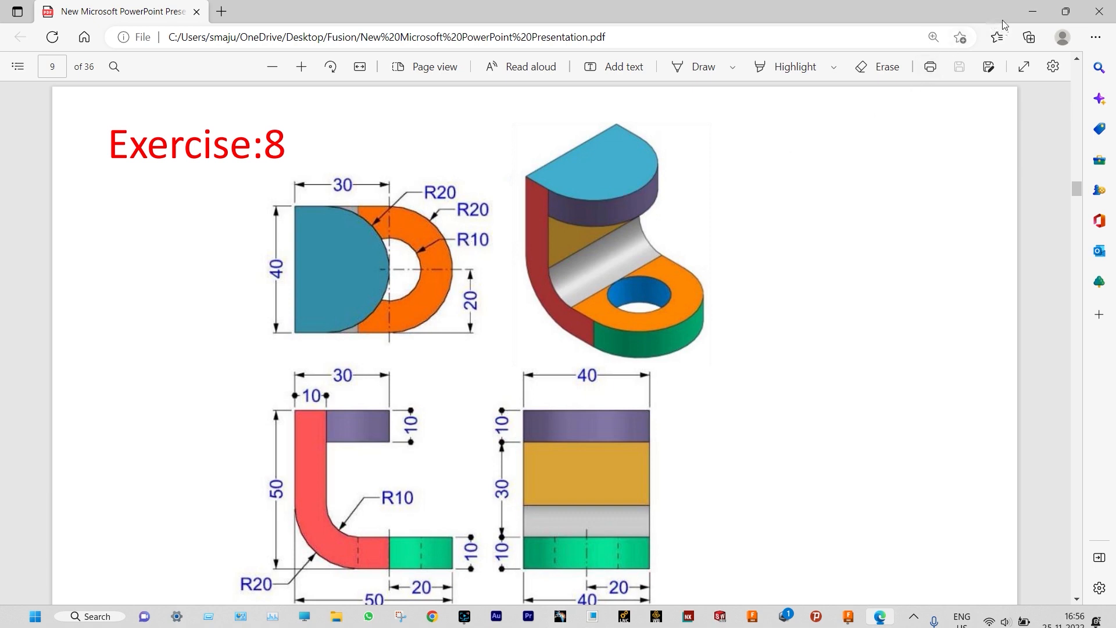
click(1031, 12)
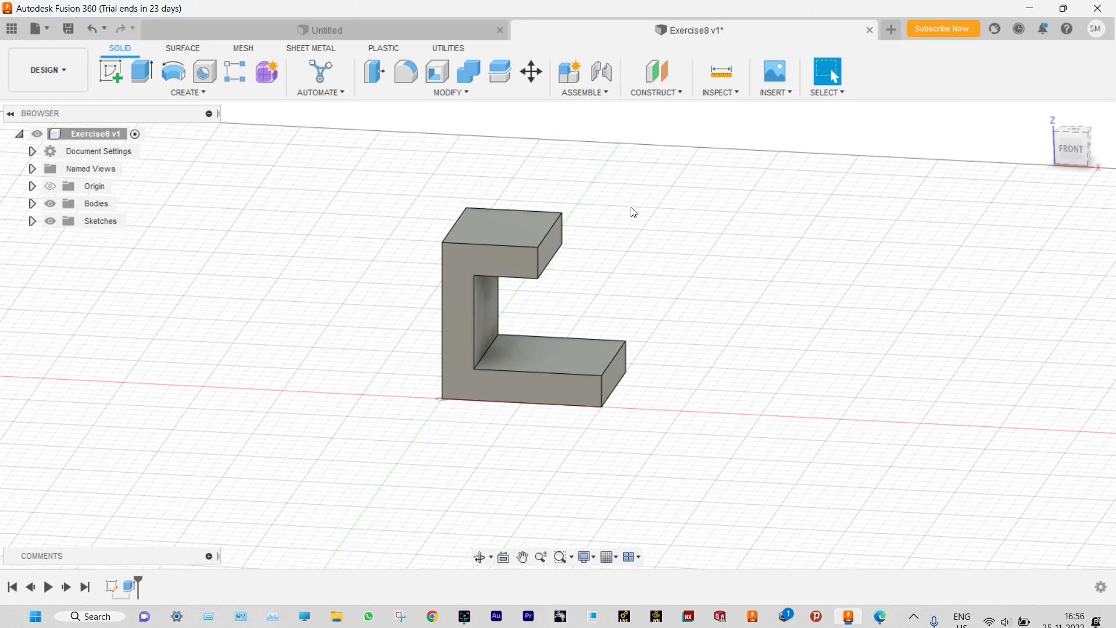
click(538, 260)
ctrl+click(562, 238)
ctrl+click(602, 391)
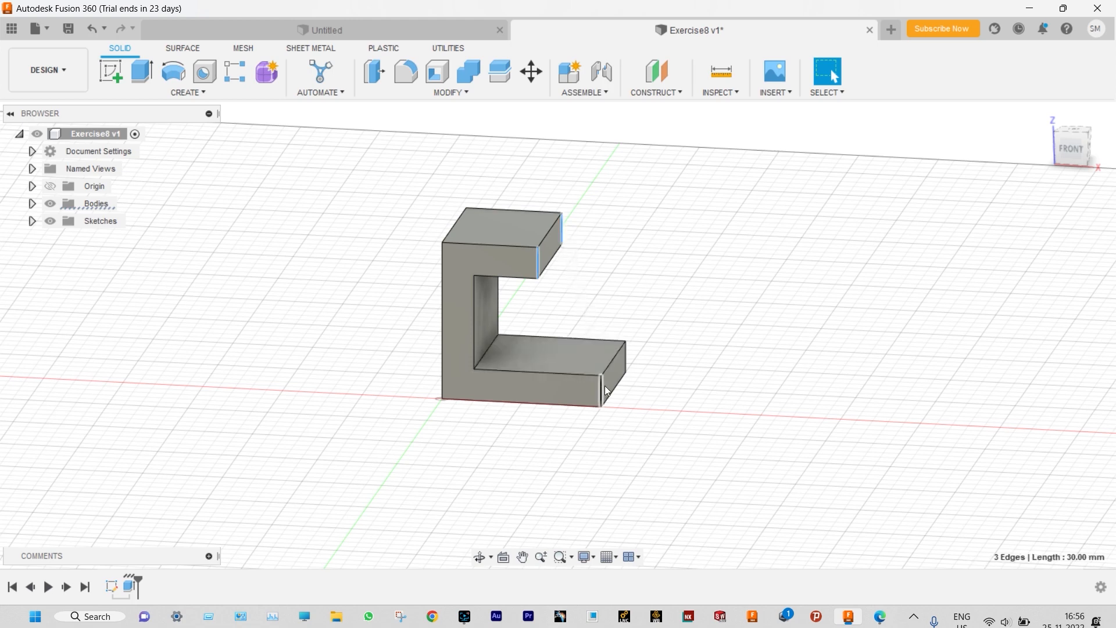
ctrl+click(626, 362)
click(409, 72)
text(20)
key(Return)
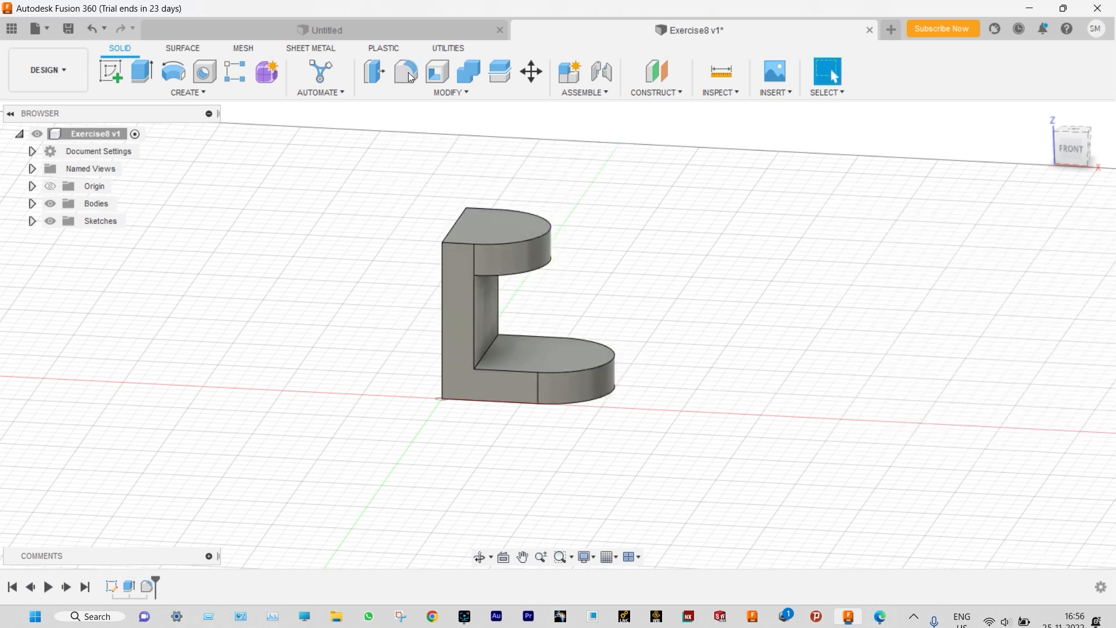
Check the Exercise 8 drawing and fillet the inner edge where the upright meets the lower arm with a 10 mm radius.
mouse_move(674, 285)
shift+middle_down()
mouse_move(610, 234)
mouse_move(668, 299)
mouse_move(661, 266)
shift+middle_up()
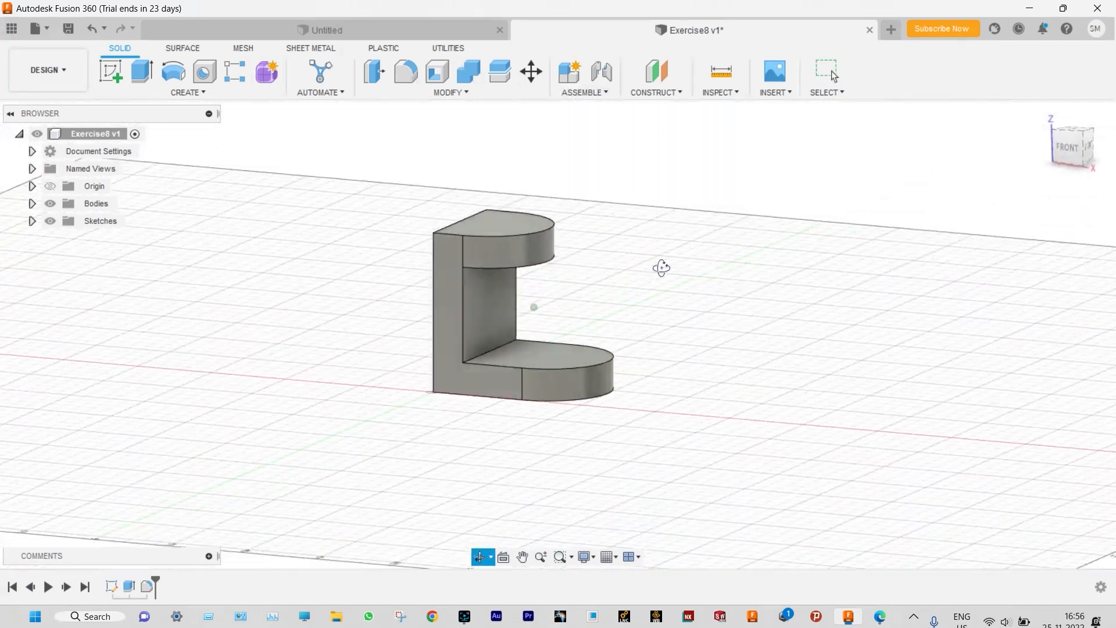
key(alt+Tab)
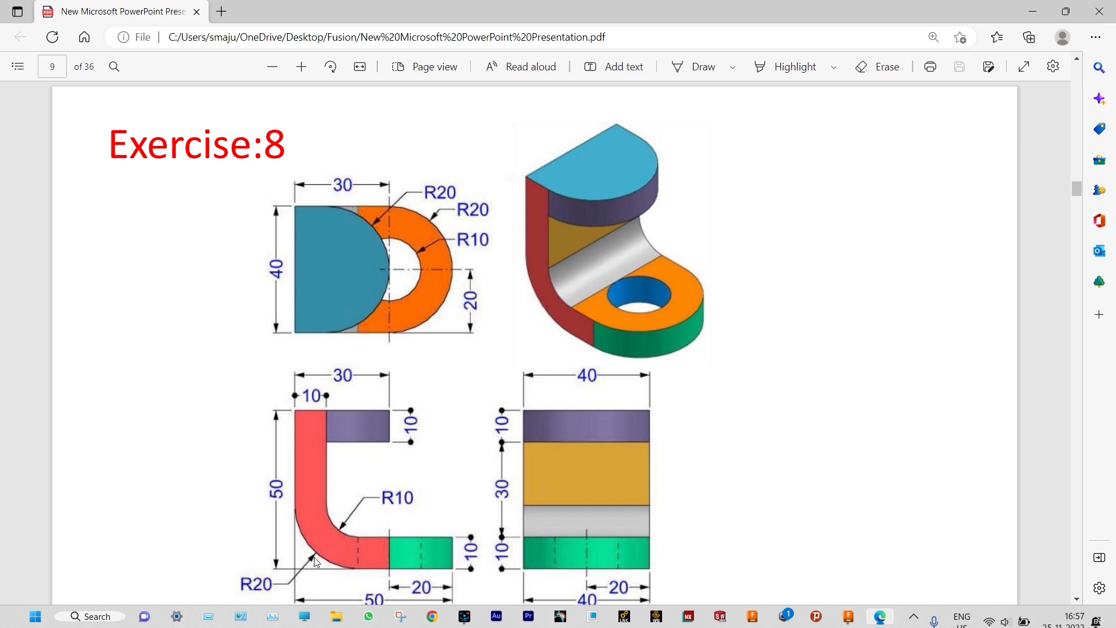
click(1033, 13)
click(487, 336)
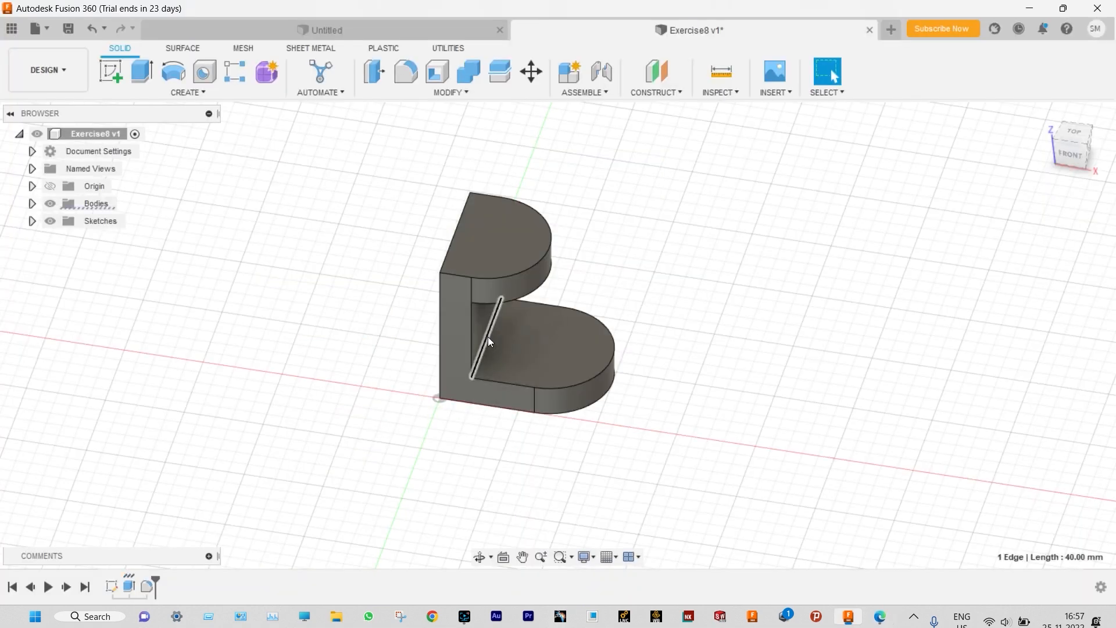
click(405, 72)
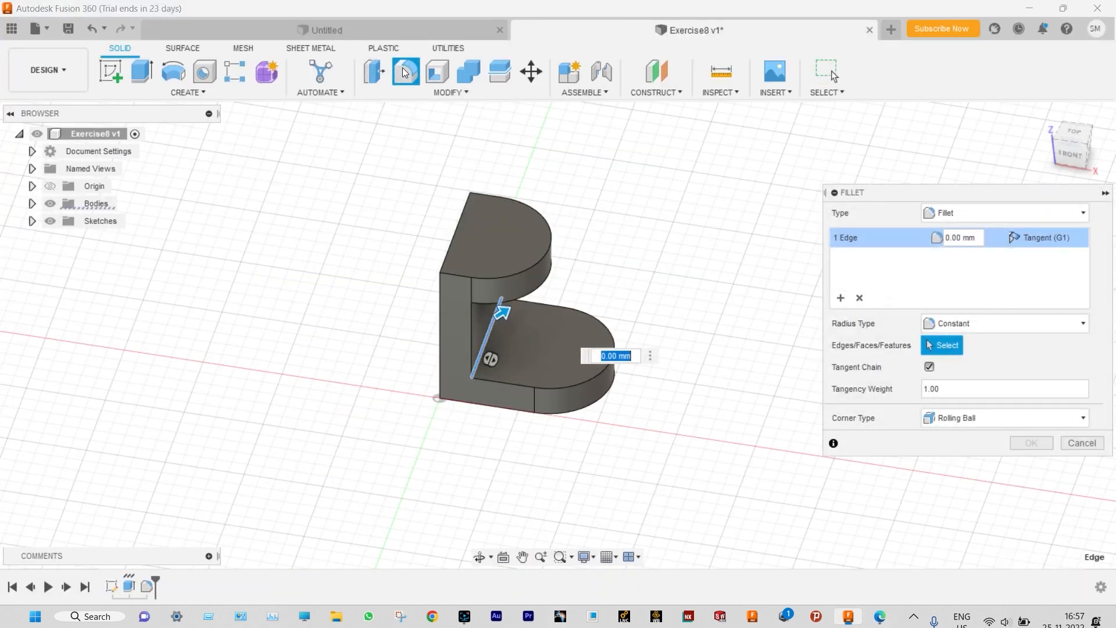
text(10)
key(Return)
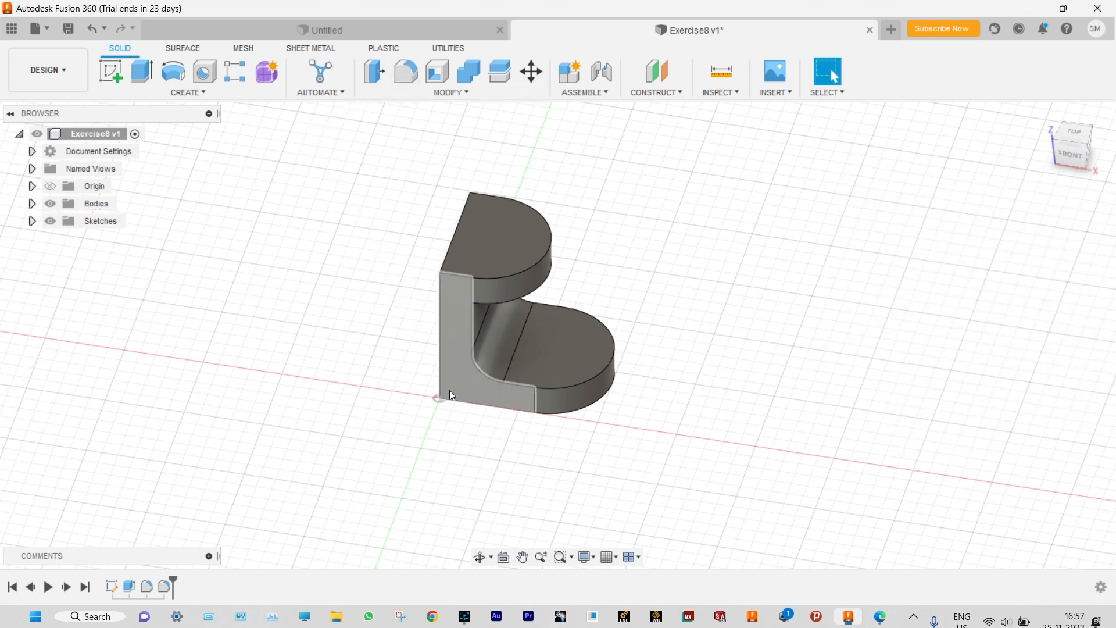
Fillet the outer bottom edge of the upright with the 20 mm radius given in the drawing.
shift+middle_drag(354, 401, 412, 347)
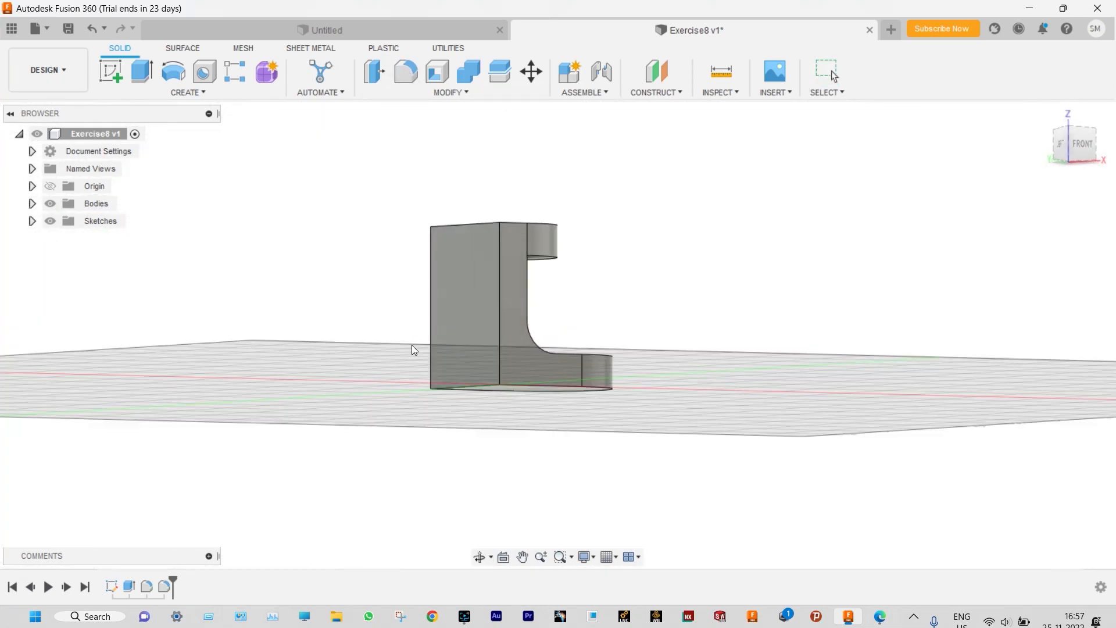
shift+middle_drag(469, 387, 458, 376)
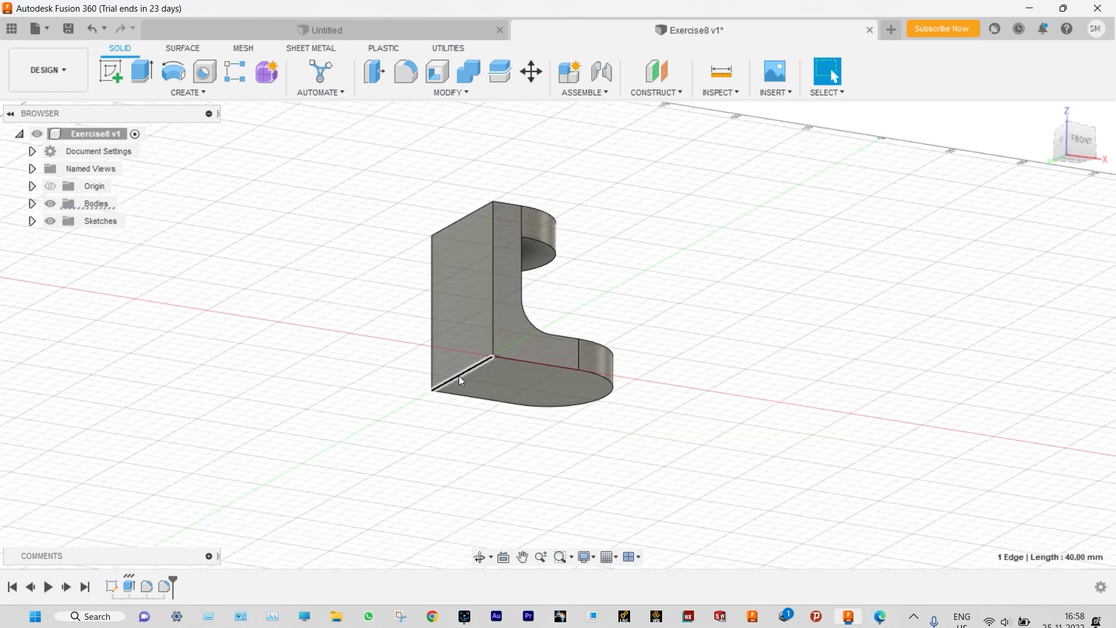
click(459, 375)
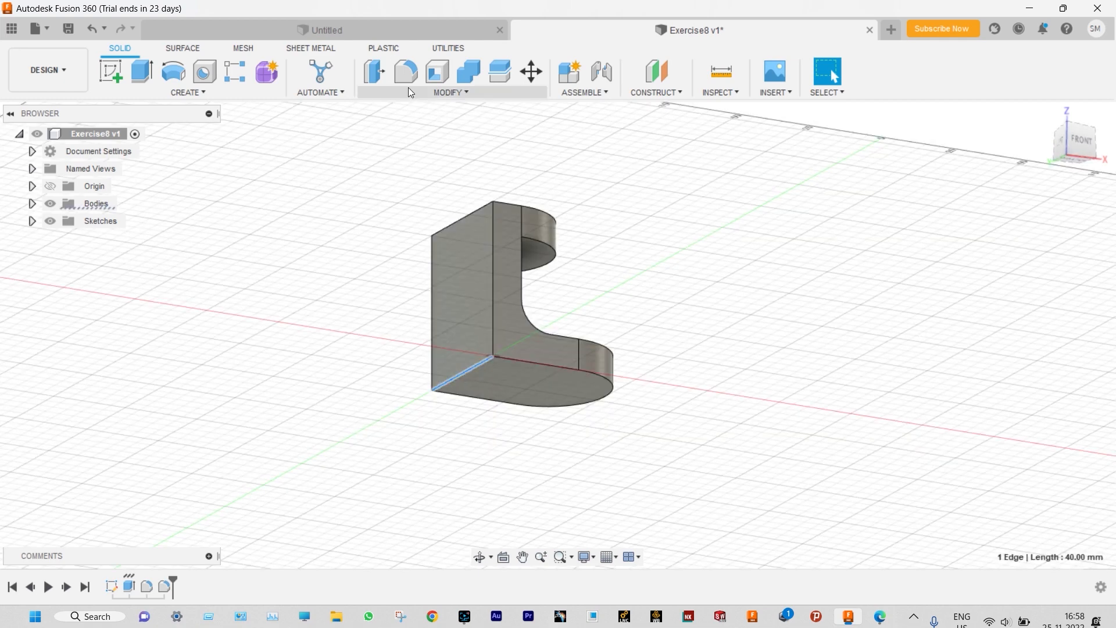
click(406, 71)
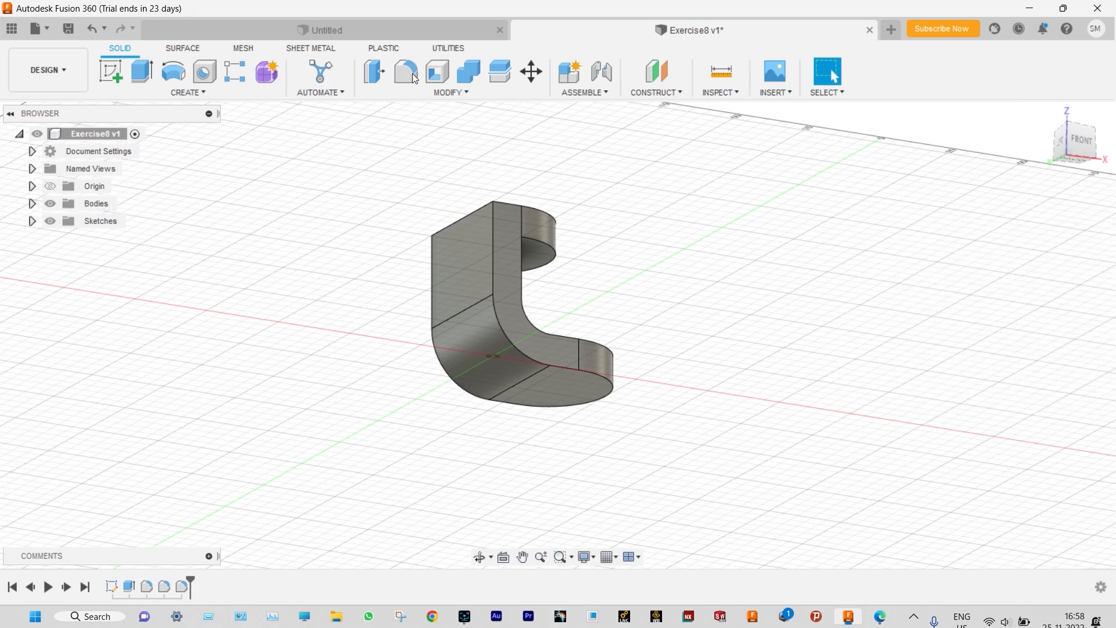
Start a sketch on the lower arm's upper face and draw a circle about 20 mm in diameter near its rounded end.
shift+middle_drag(668, 233, 595, 309)
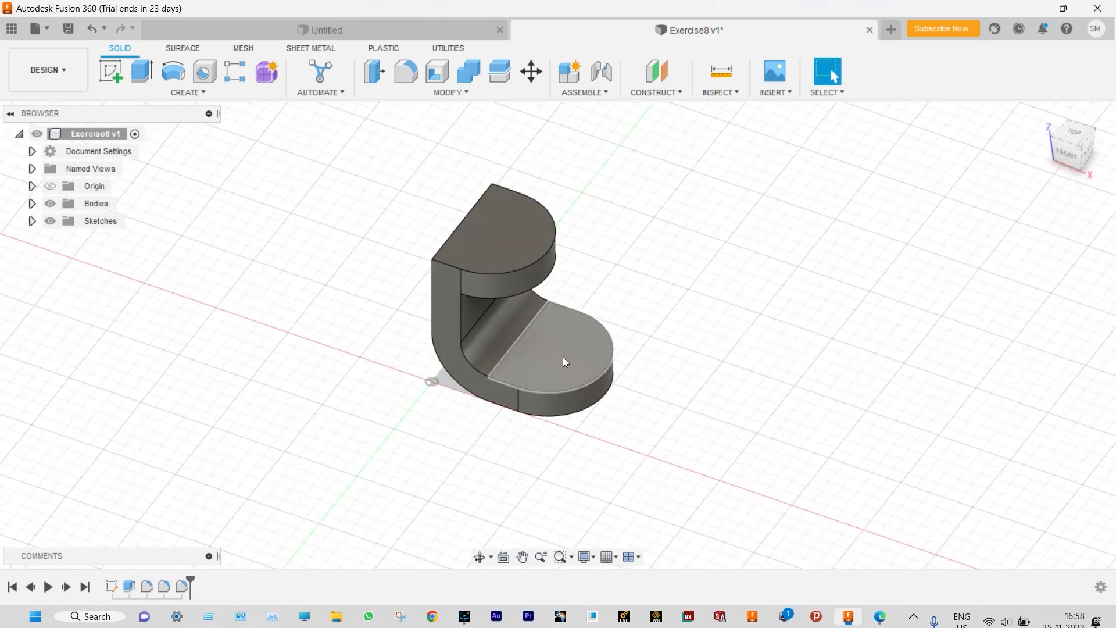
click(563, 358)
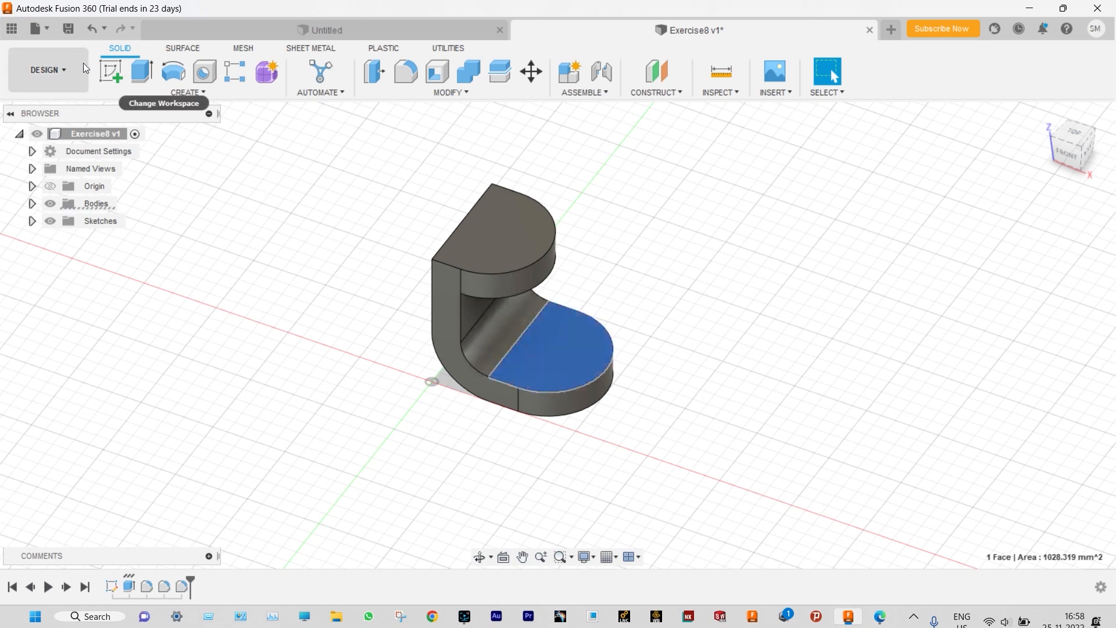
click(106, 73)
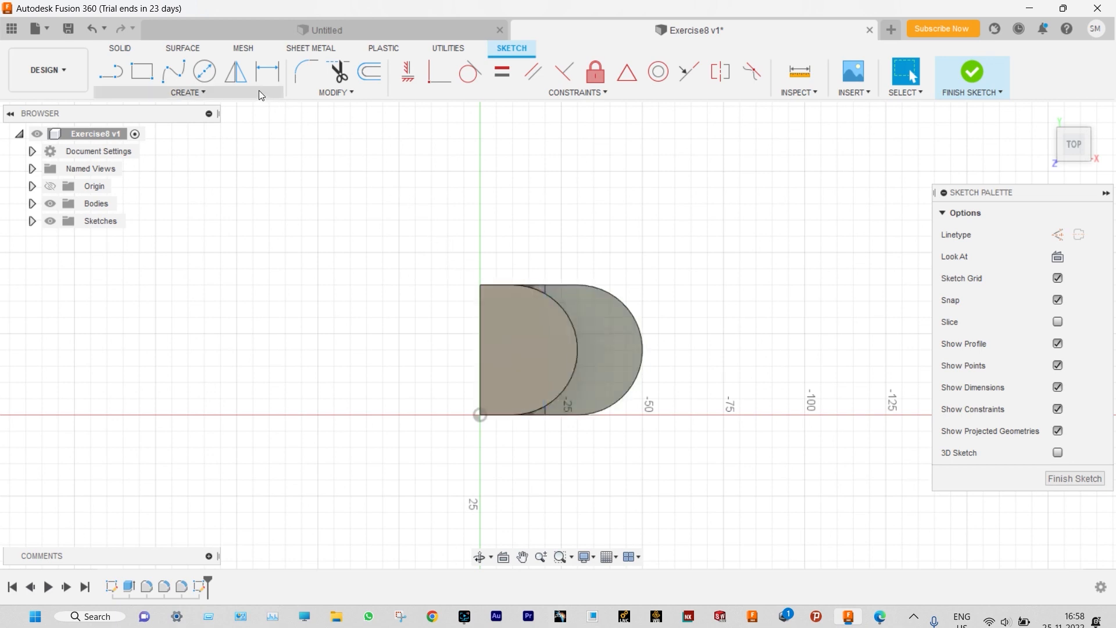
click(203, 74)
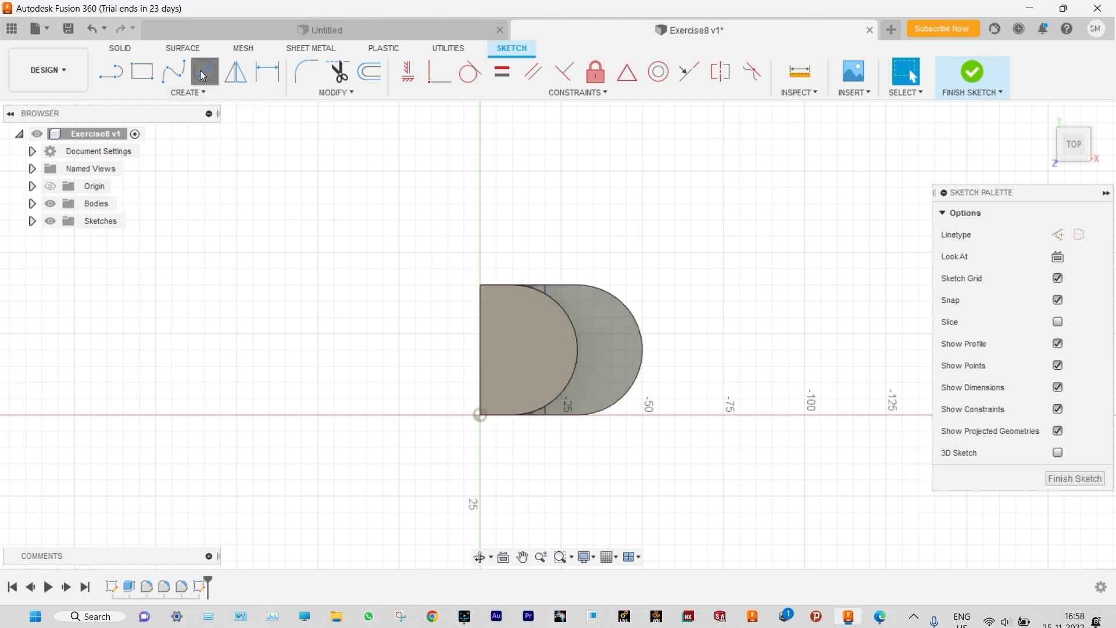
click(598, 350)
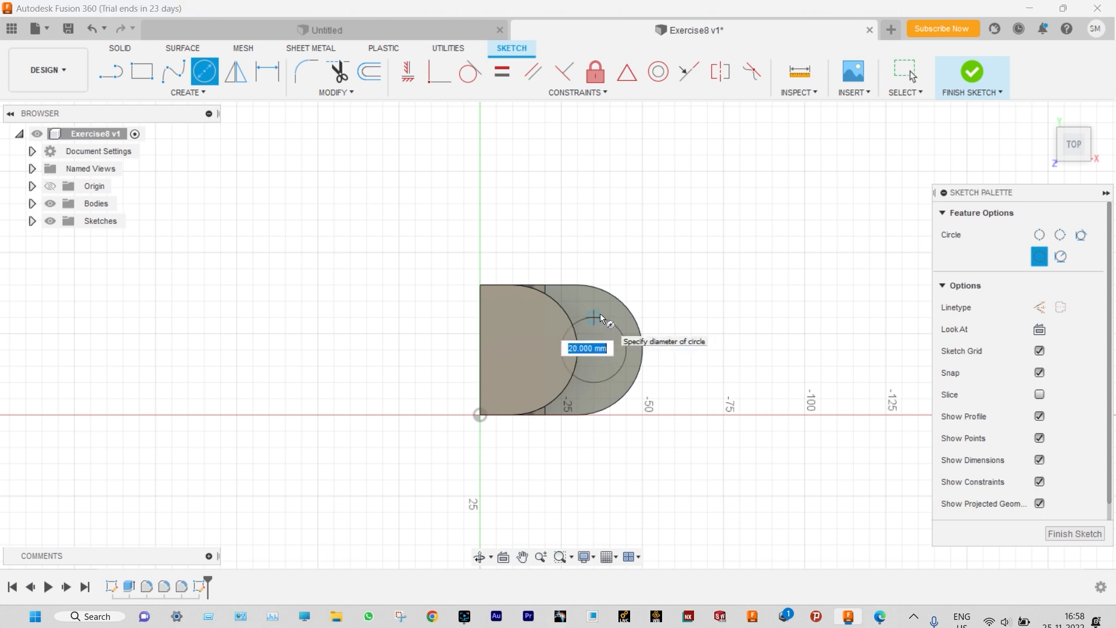
click(600, 316)
Recheck the PDF drawing and dimension the circle's centre 30 mm from the bracket's straight back edge.
mouse_move(880, 621)
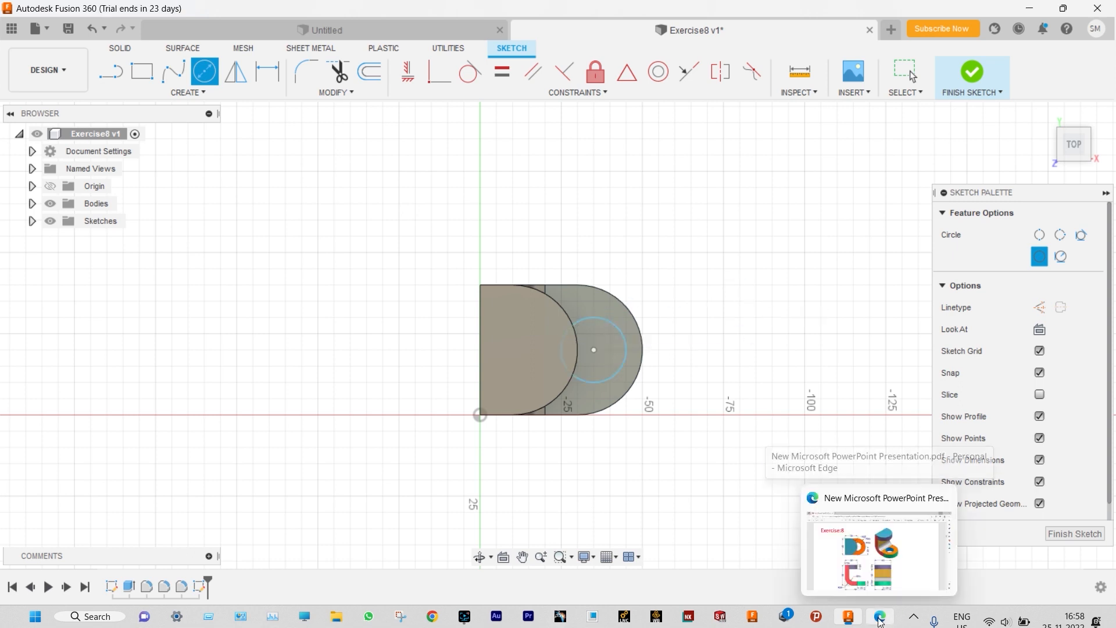
click(880, 618)
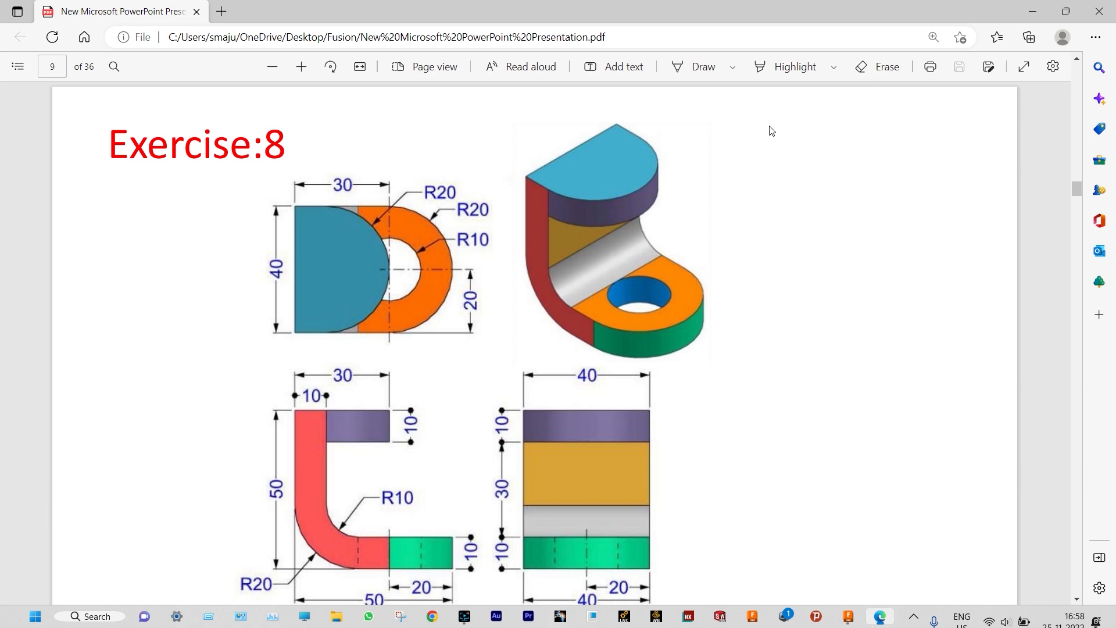
key(alt+Tab)
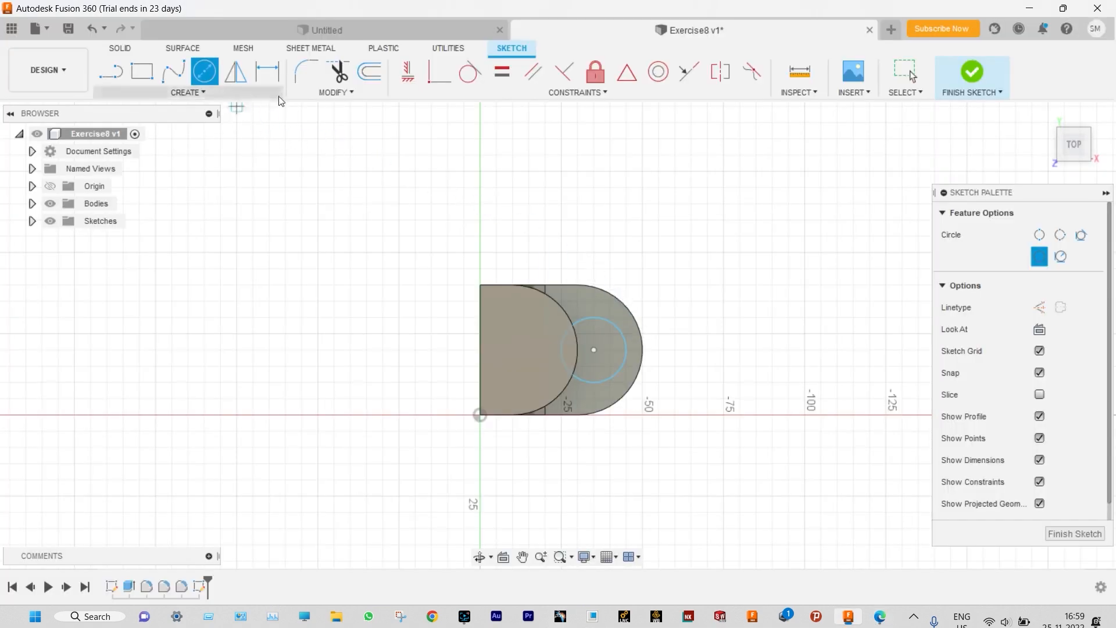
click(267, 71)
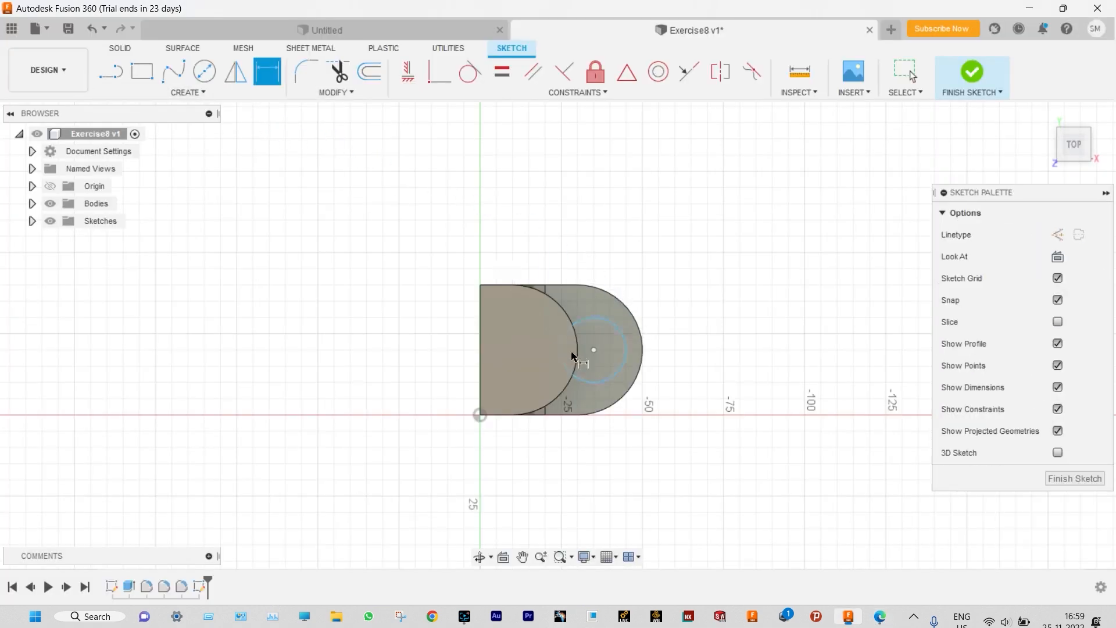
click(594, 350)
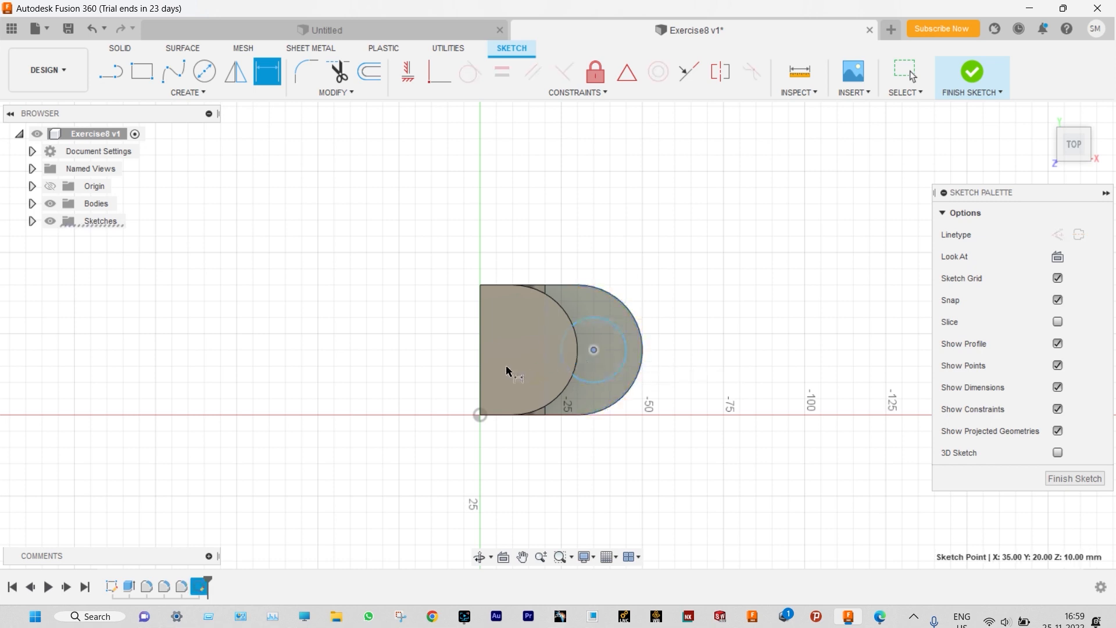
click(480, 372)
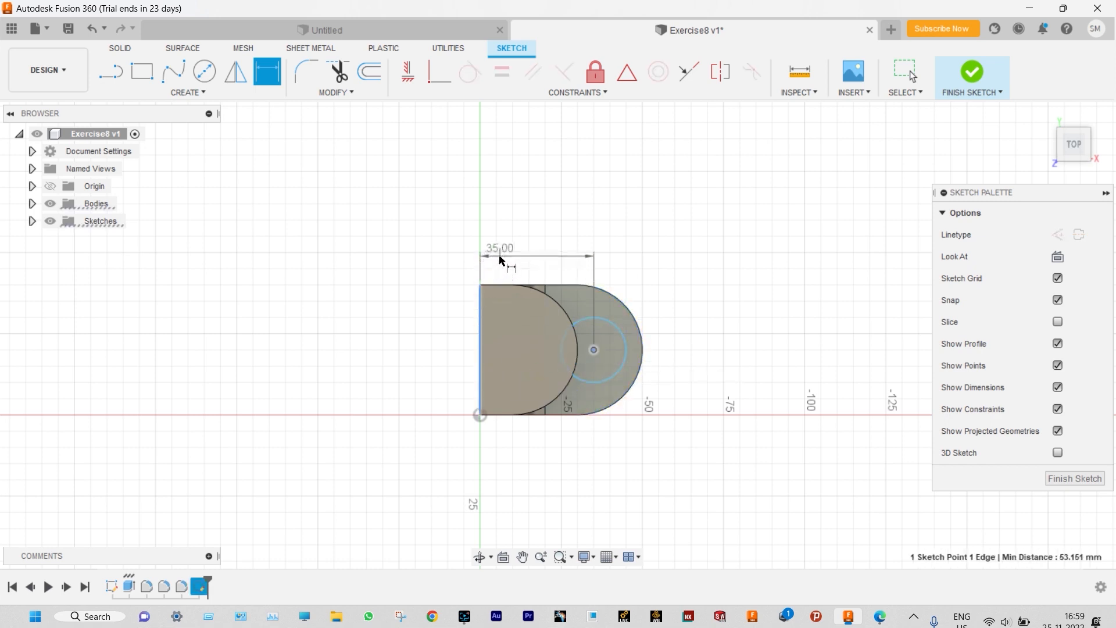
click(511, 257)
text(30)
key(Return)
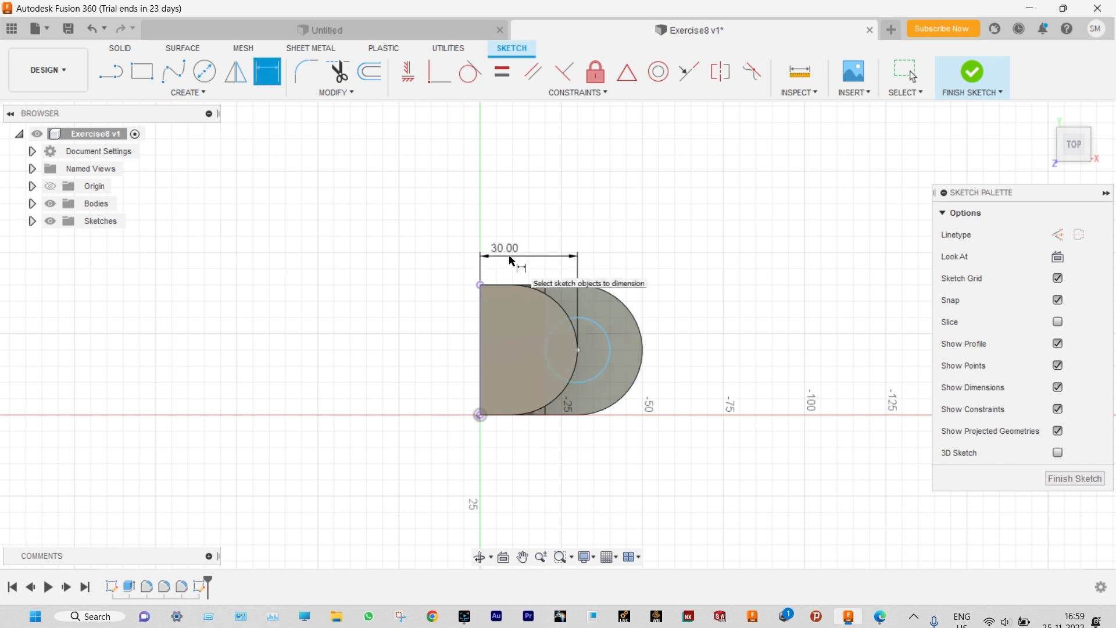
Dimension the circle's diameter at 20 mm and its centre 20 mm from the arm's straight side, and finish the sketch.
click(585, 320)
click(669, 283)
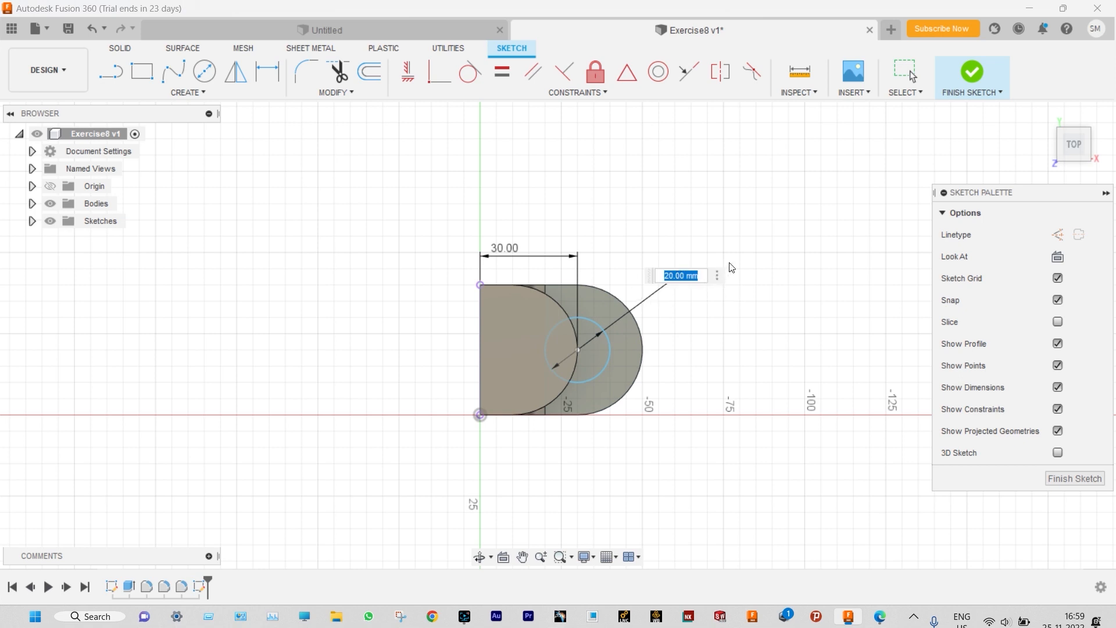
key(Return)
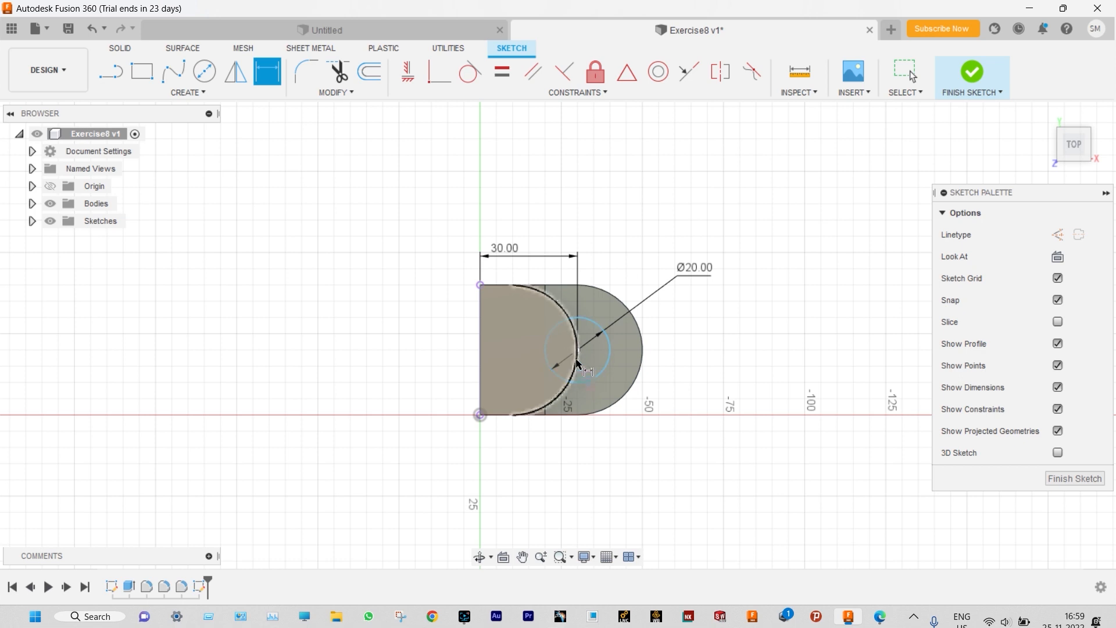
click(578, 351)
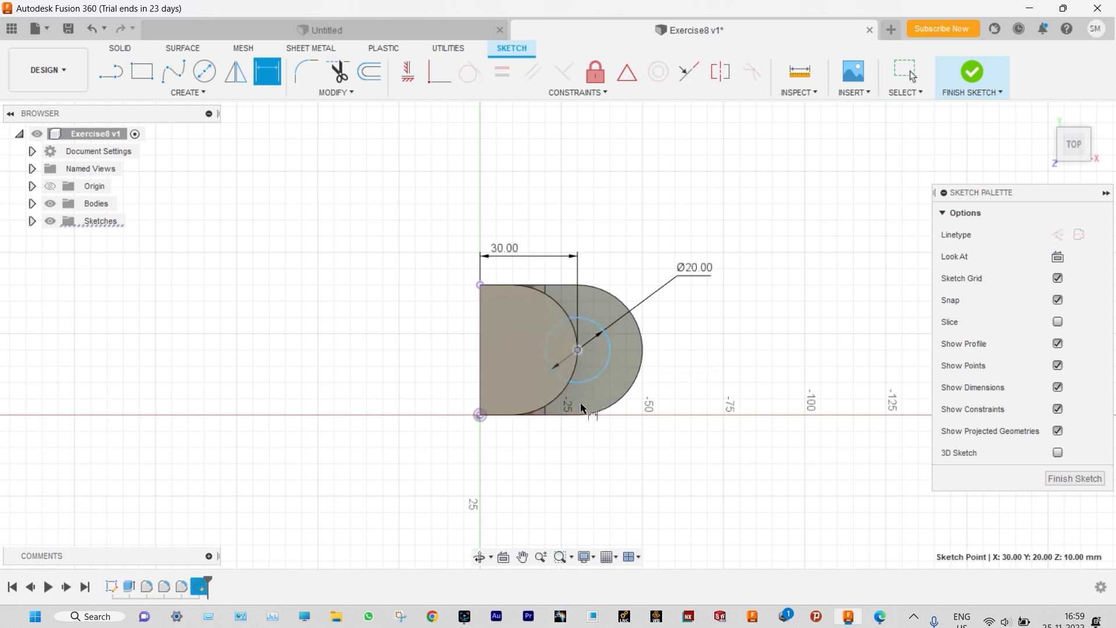
click(578, 414)
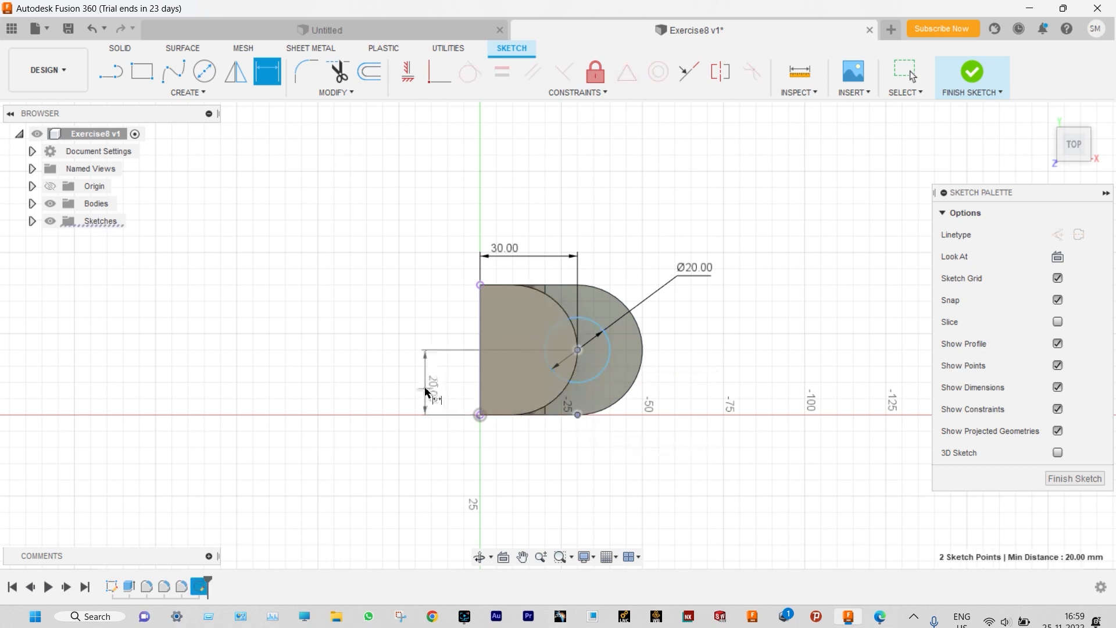
click(430, 379)
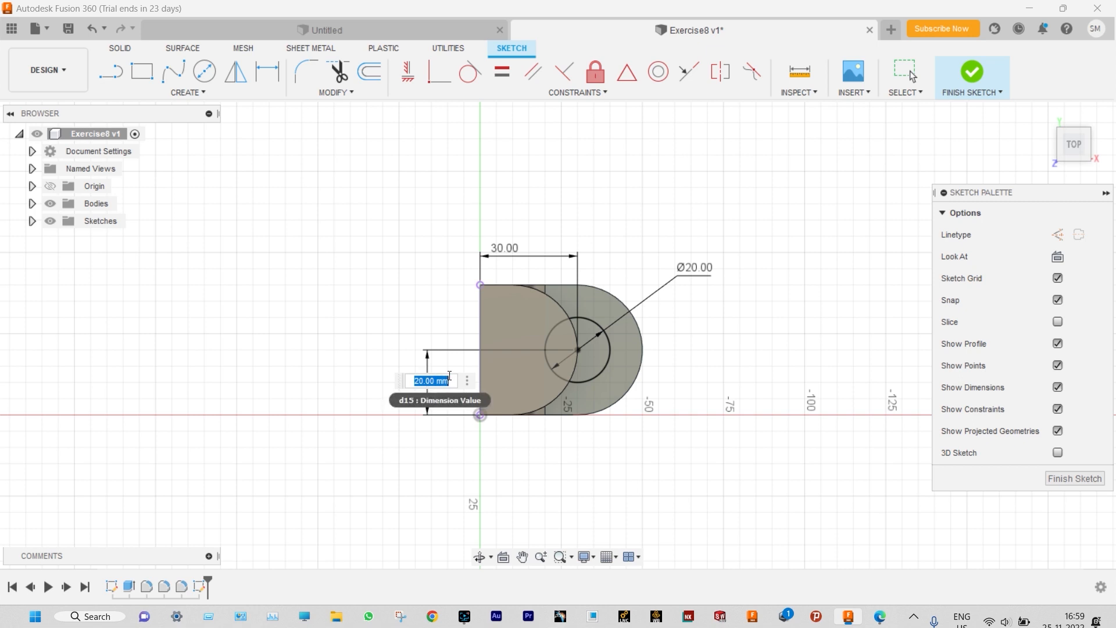
key(Return)
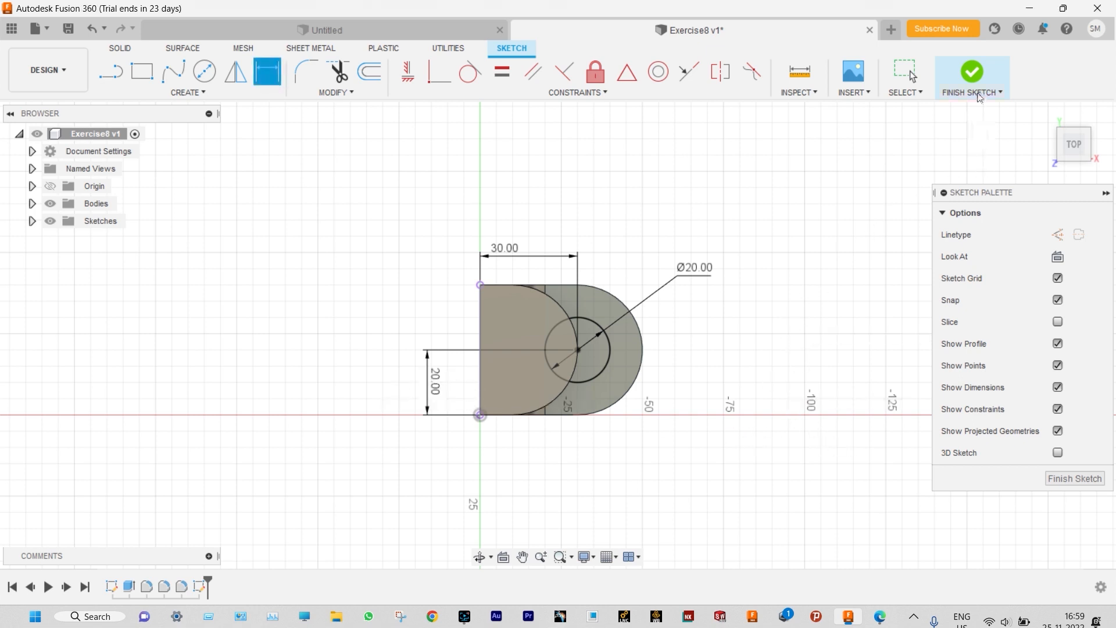
click(977, 83)
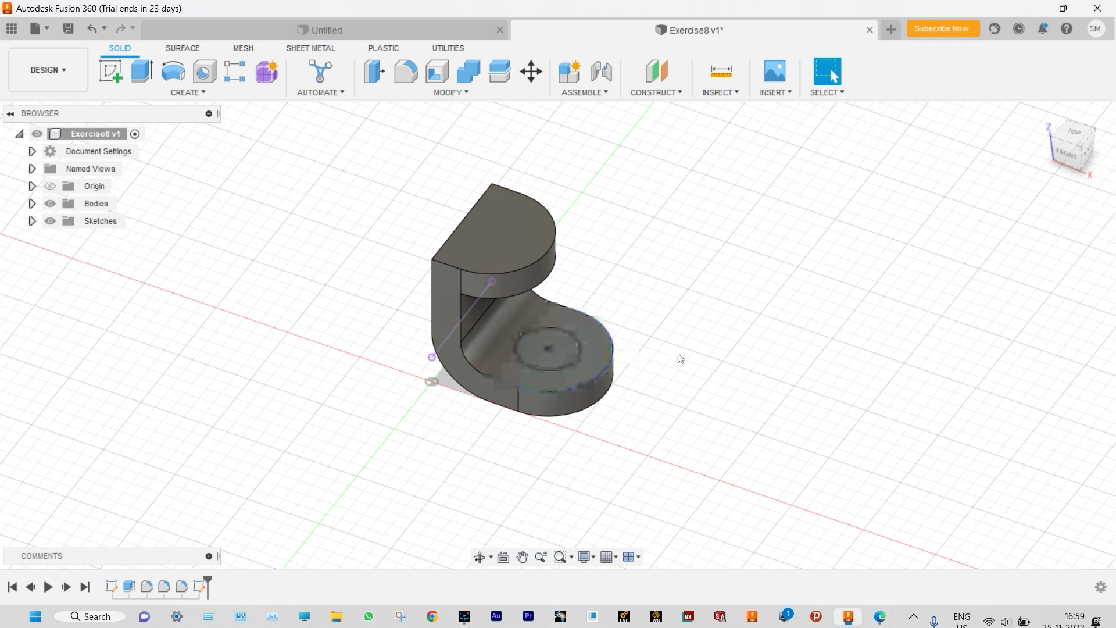
Extrude the circle profile -10 mm as a cut to make the hole through the lower arm.
click(142, 72)
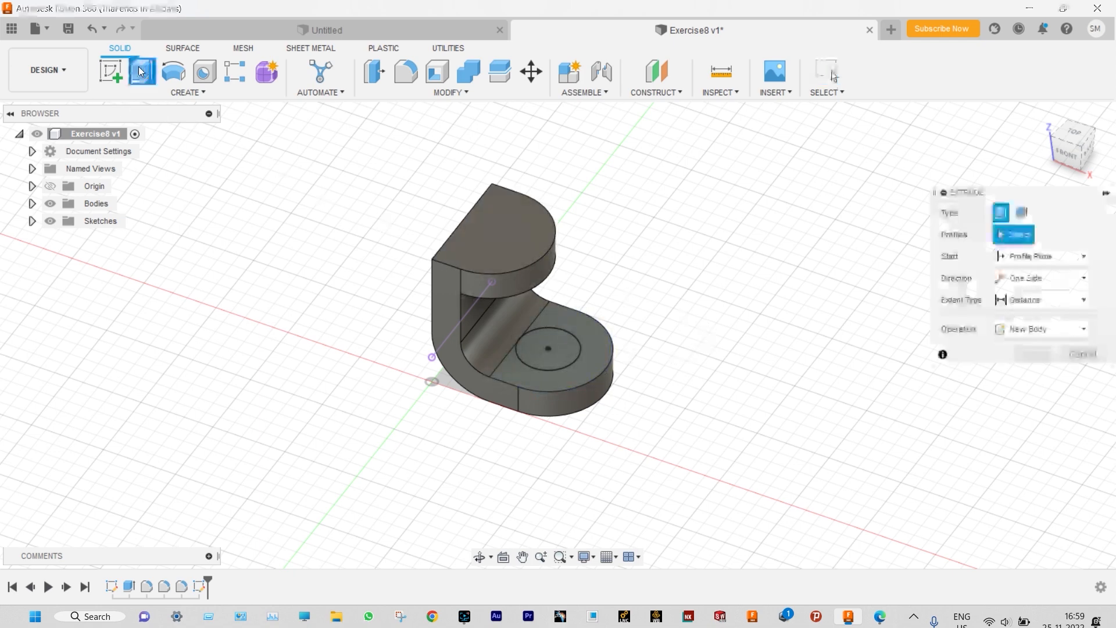
click(551, 361)
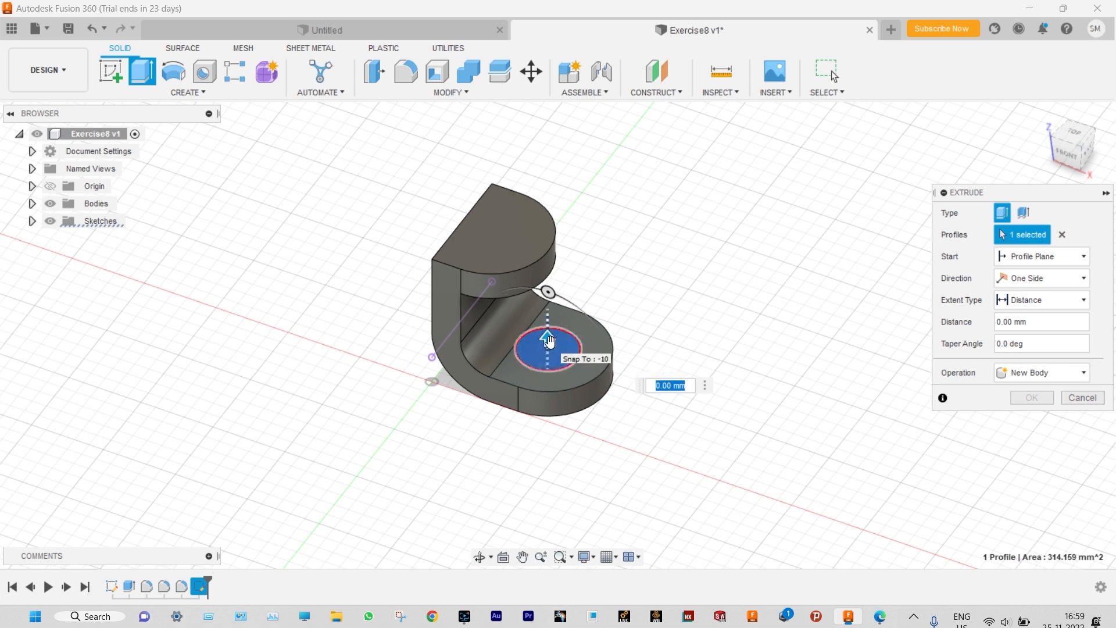
drag(549, 341, 555, 389)
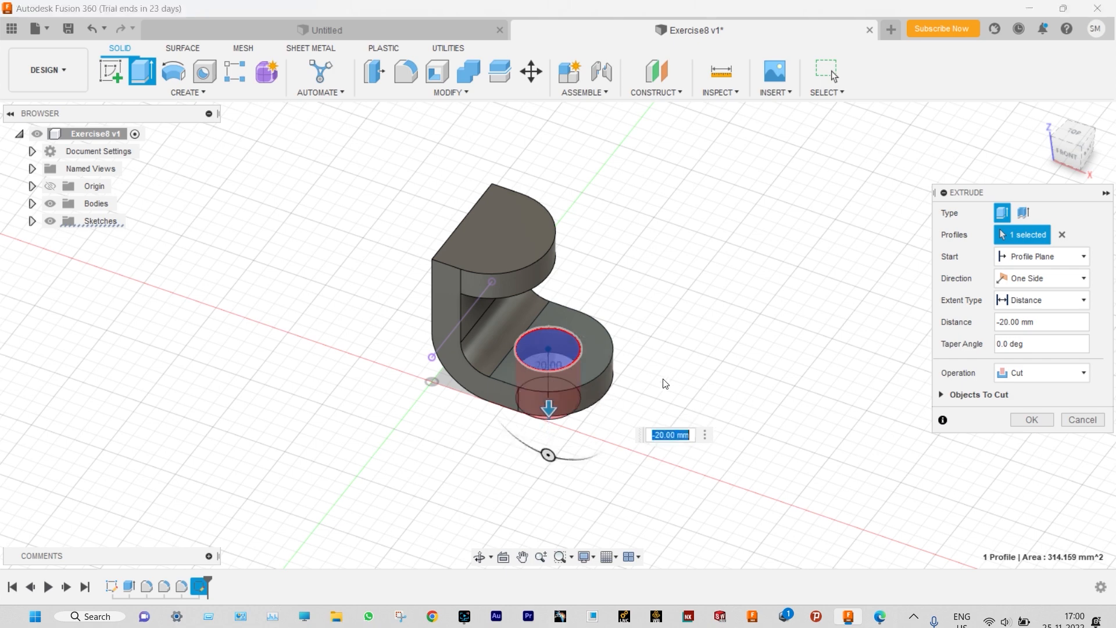
text(-)
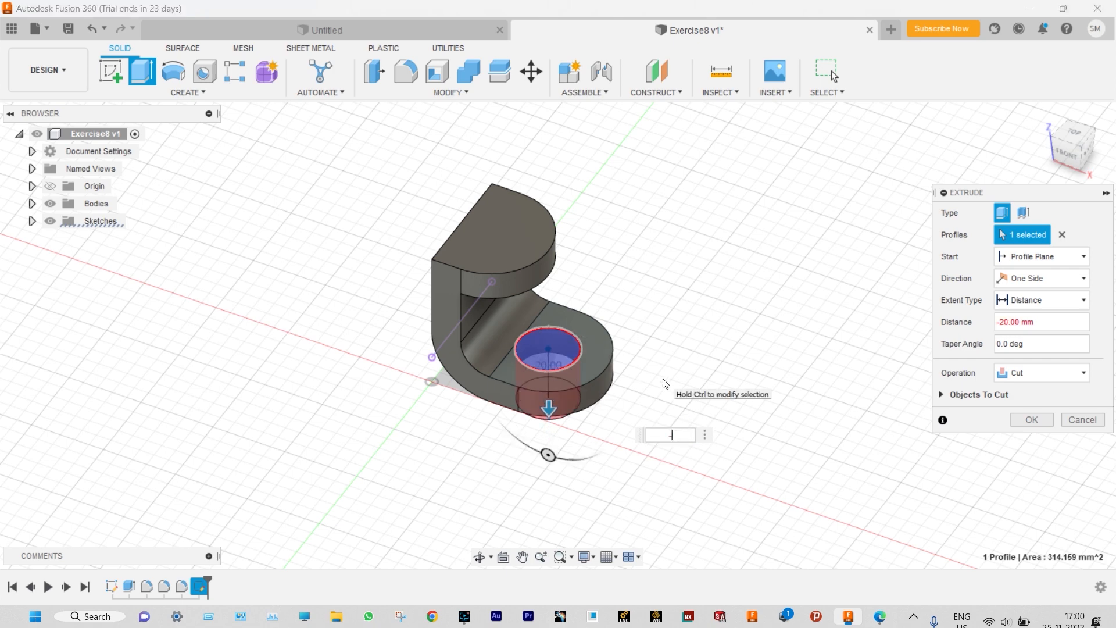
text(10)
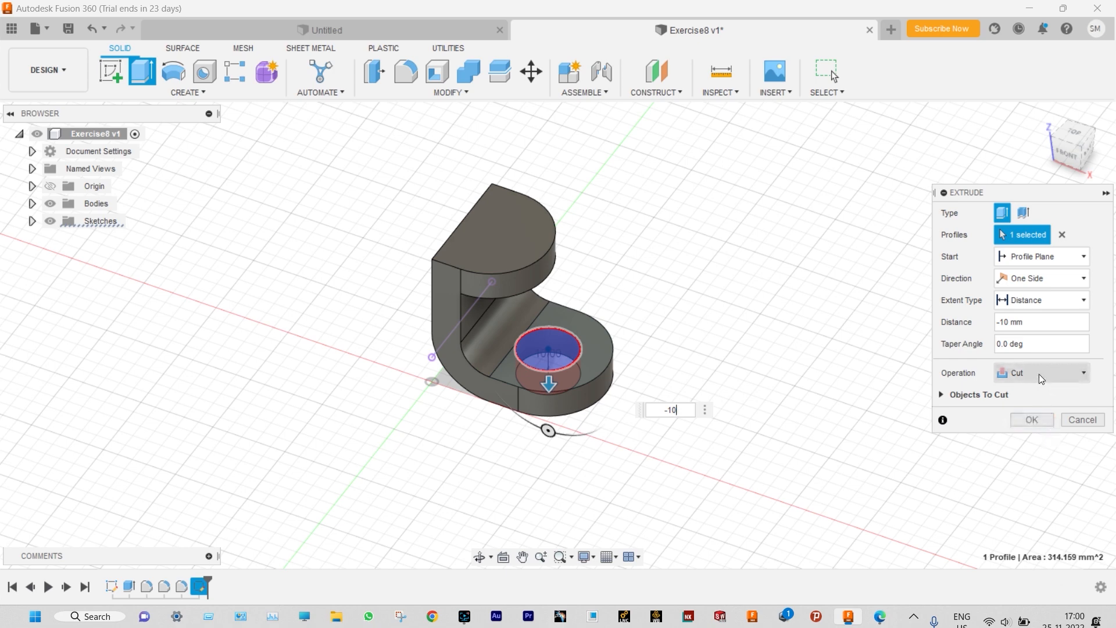
click(1038, 415)
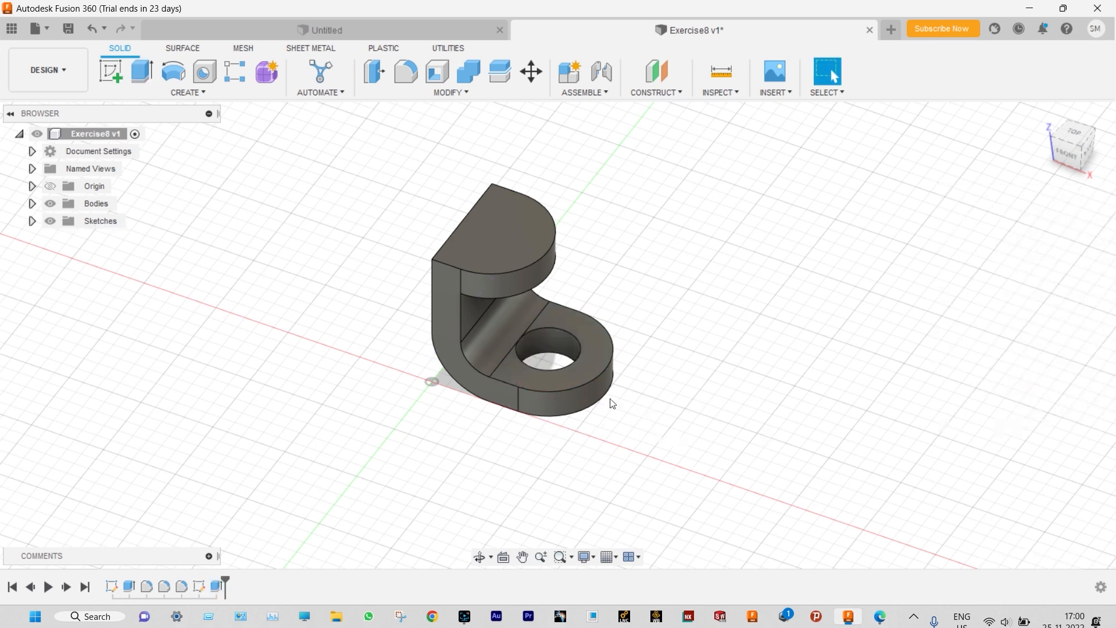
Apply a reddish-brown wood appearance from the Wood library to the whole bracket body.
scroll(627, 361, up, 2)
scroll(629, 361, down, 3)
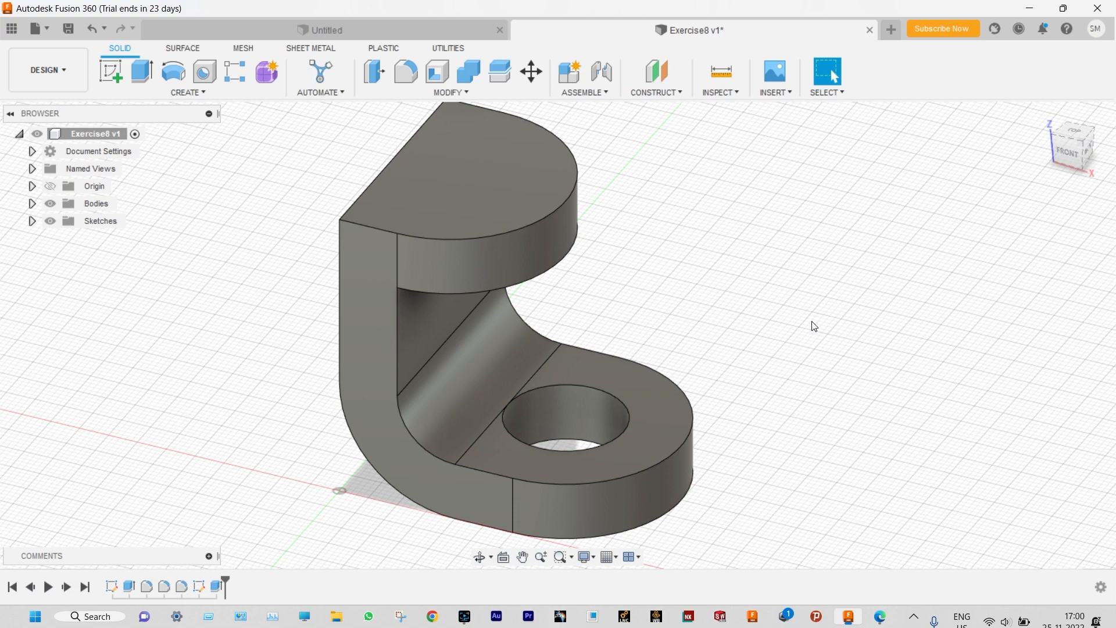
key(a)
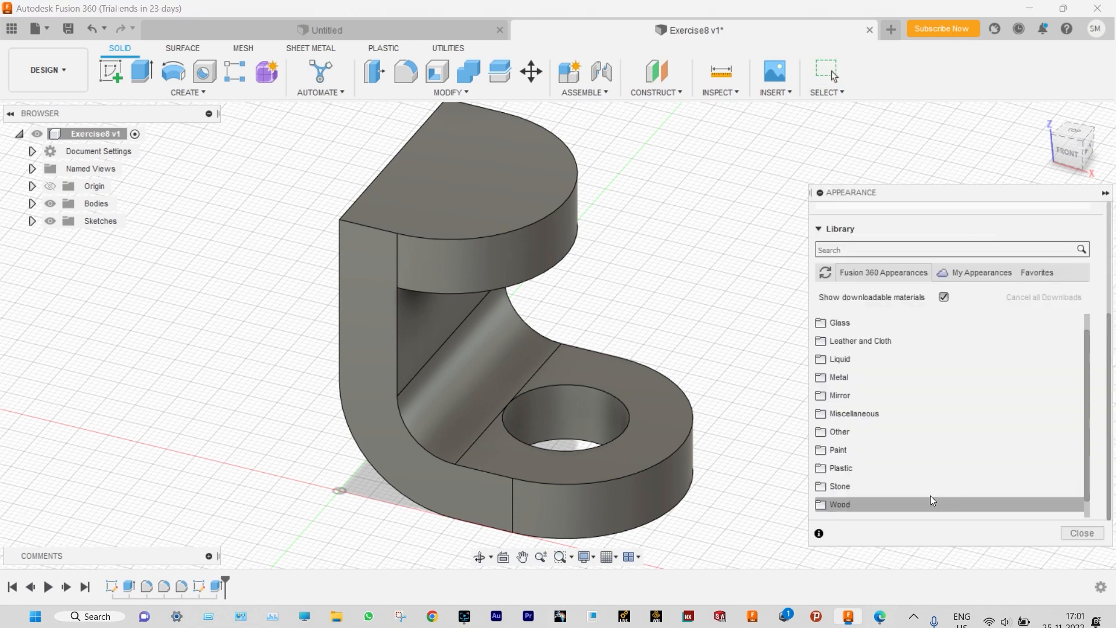
click(846, 504)
scroll(845, 418, down, 5)
drag(846, 334, 647, 427)
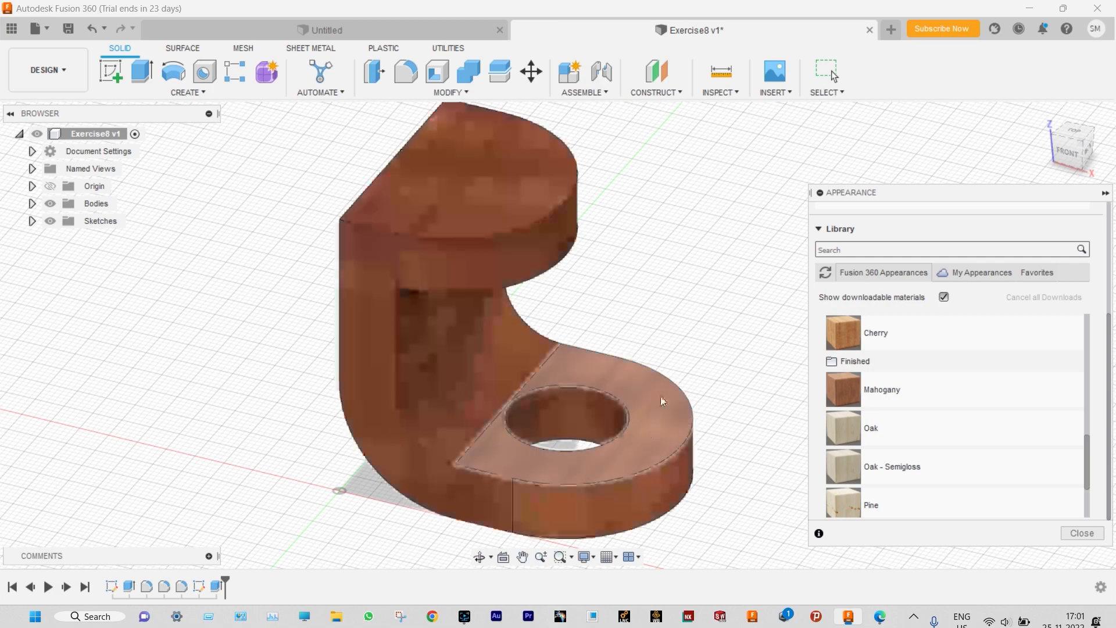
click(1080, 534)
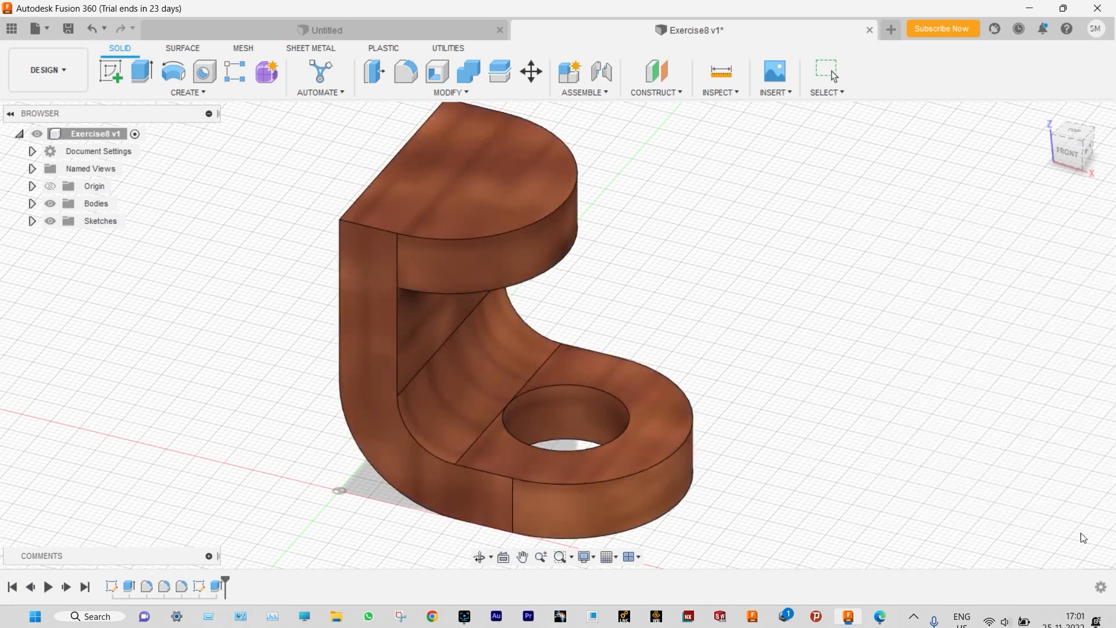
scroll(642, 522, up, 2)
scroll(730, 500, down, 3)
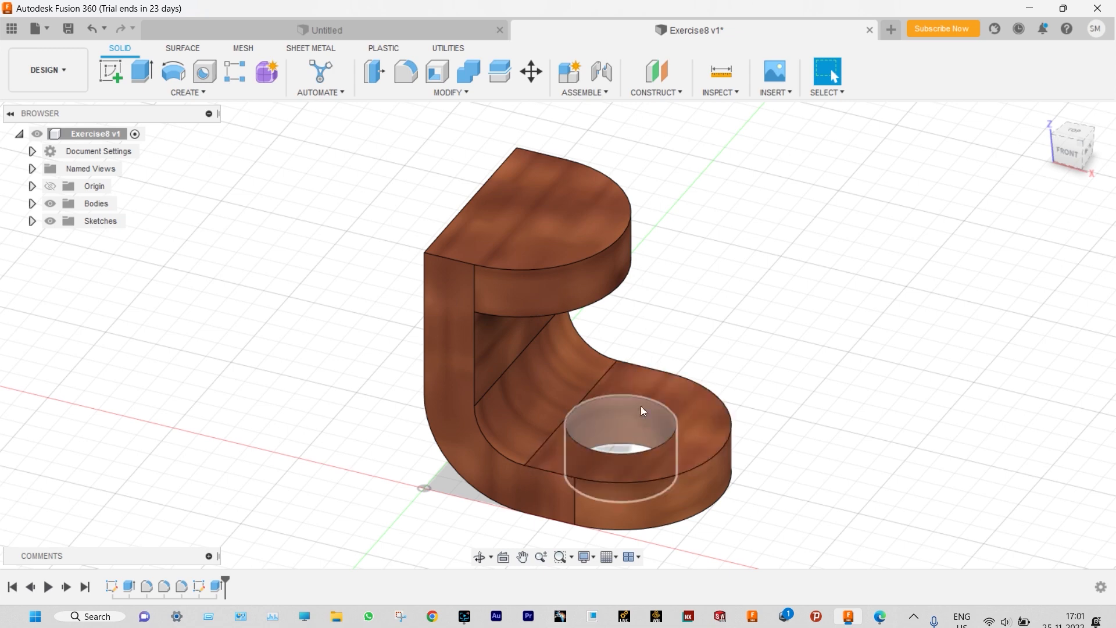
scroll(799, 478, up, 2)
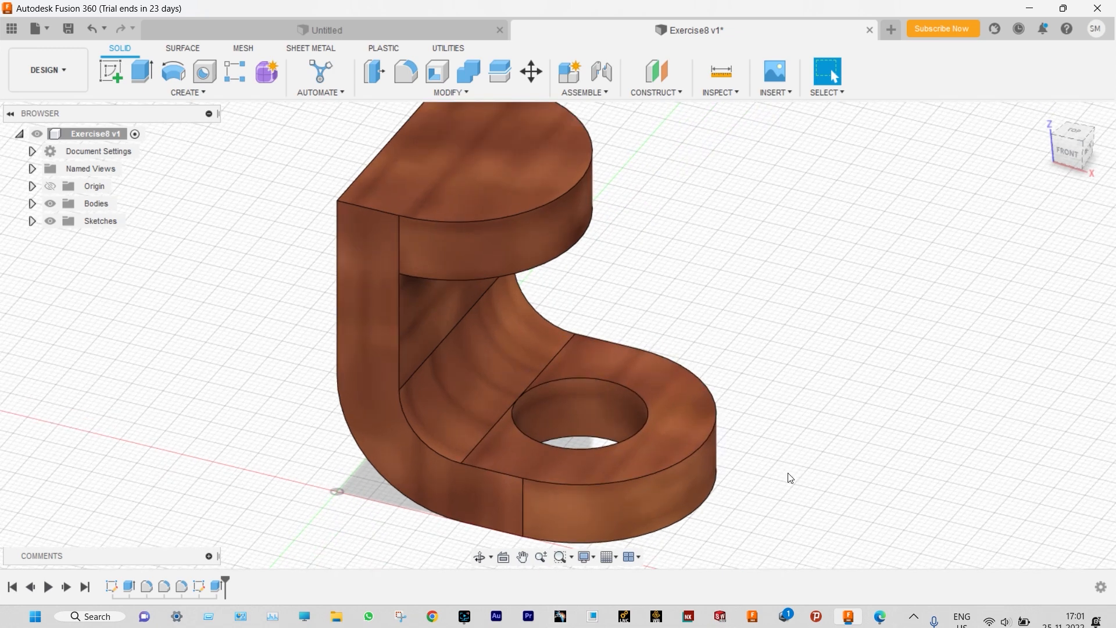